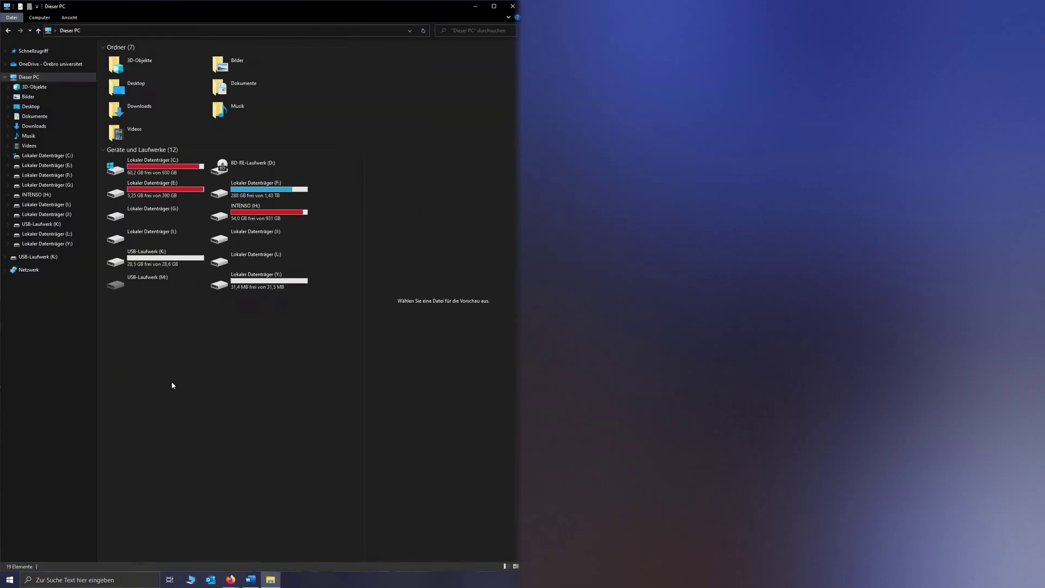
Switch to the Firefox window with the YouTube video on opening a WD My Cloud Home and look over its page.
{"action": "mouse_move", "coordinate": [228, 582]}
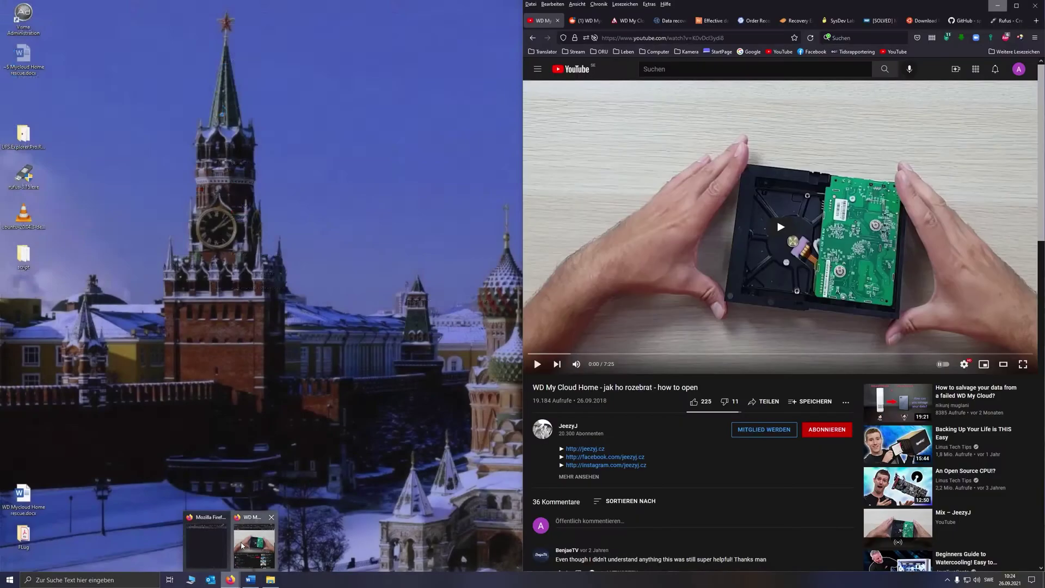
{"action": "left_click", "coordinate": [255, 542]}
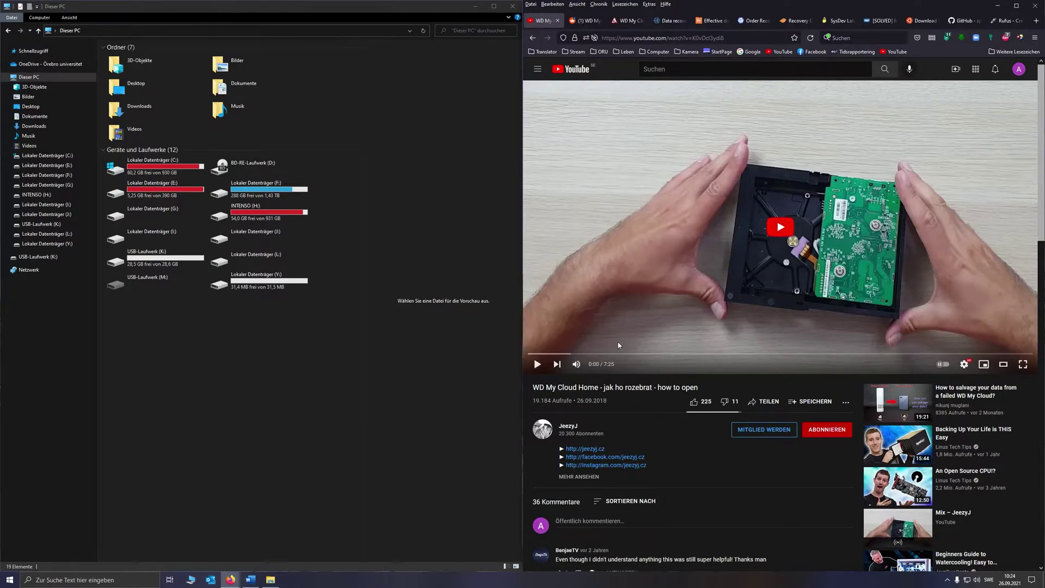
{"action": "scroll", "coordinate": [618, 346], "scroll_direction": "down", "scroll_amount": 3}
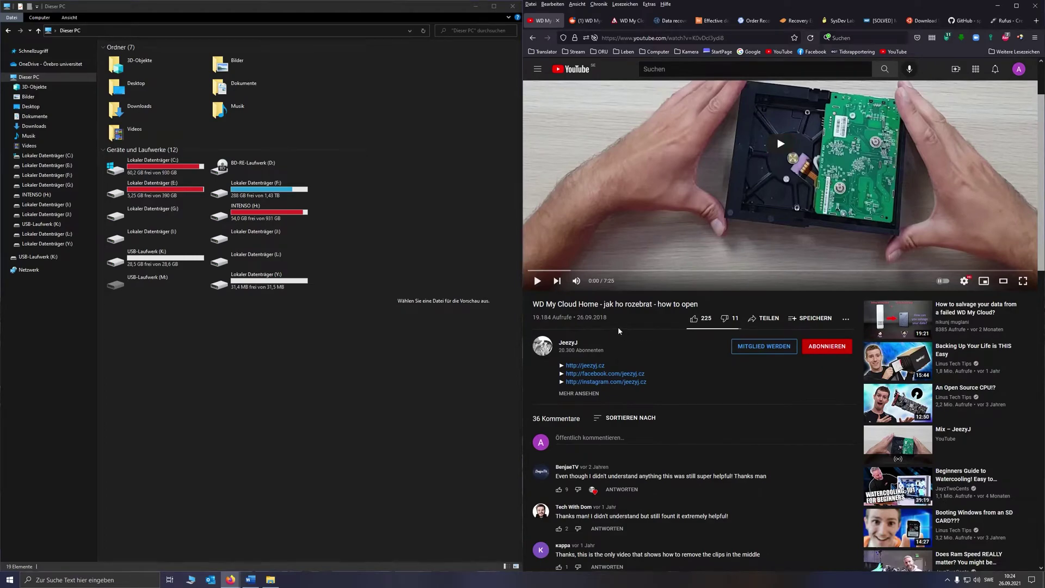
{"action": "scroll", "coordinate": [619, 327], "scroll_direction": "up", "scroll_amount": 3}
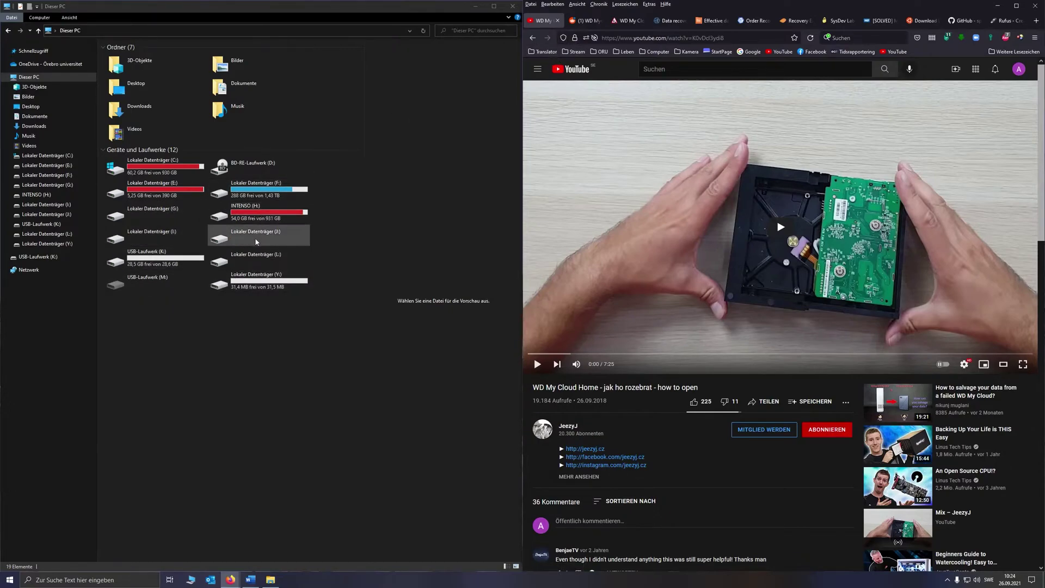
Read the "WD Mycloud home" post and its replies in the r/AskADataRecoveryPro Reddit thread.
{"action": "left_click", "coordinate": [580, 26]}
{"action": "scroll", "coordinate": [636, 170], "scroll_direction": "up", "scroll_amount": 3}
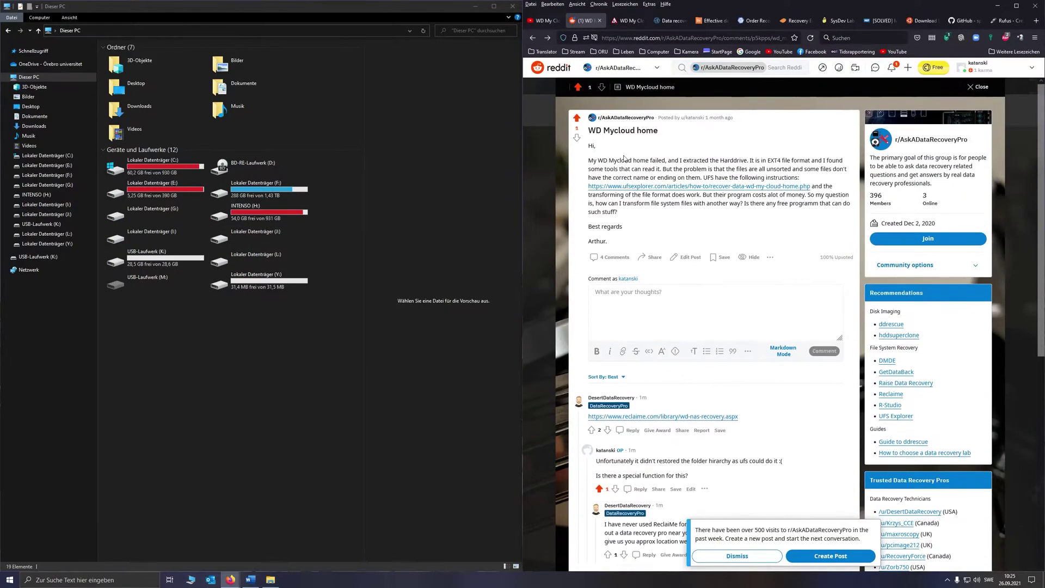
{"action": "scroll", "coordinate": [636, 169], "scroll_direction": "down", "scroll_amount": 4}
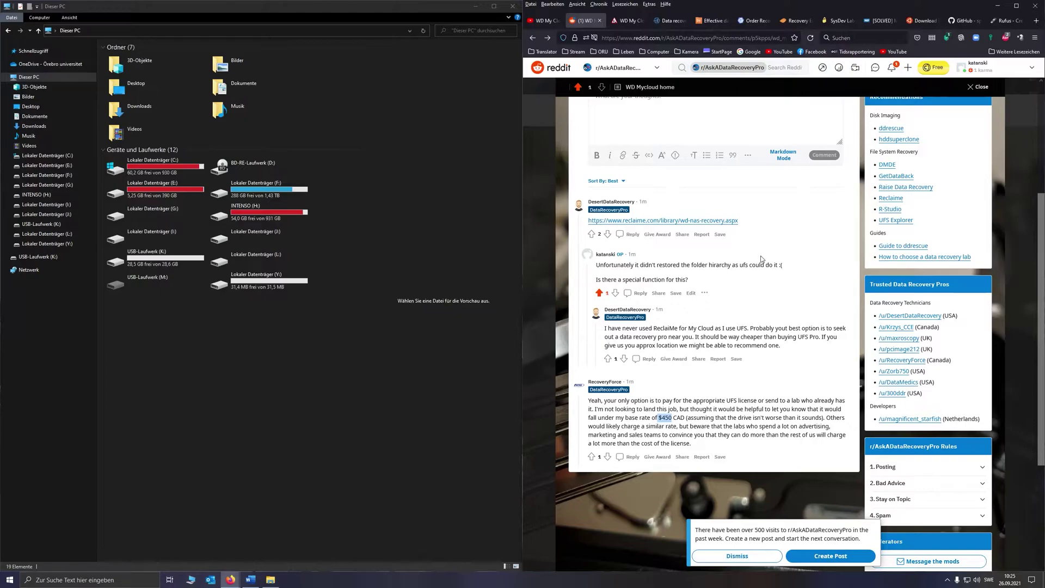
{"action": "scroll", "coordinate": [719, 327], "scroll_direction": "up", "scroll_amount": 3}
{"action": "scroll", "coordinate": [686, 392], "scroll_direction": "down", "scroll_amount": 3}
{"action": "left_click", "coordinate": [632, 426]}
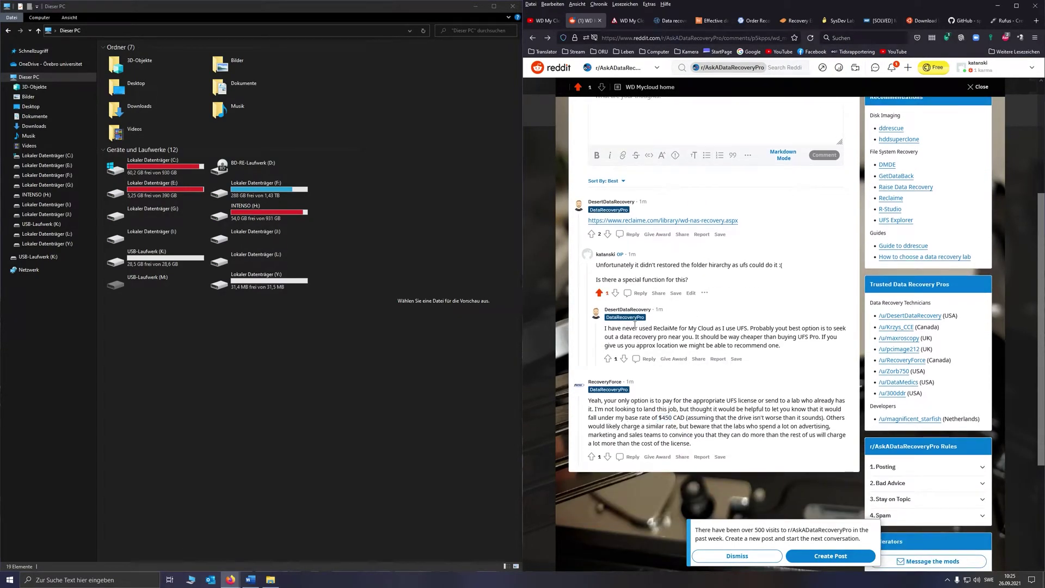
View the ReclaiMe WD My Cloud Recovery page, then close it and return to the original Reddit post.
{"action": "left_click", "coordinate": [628, 21]}
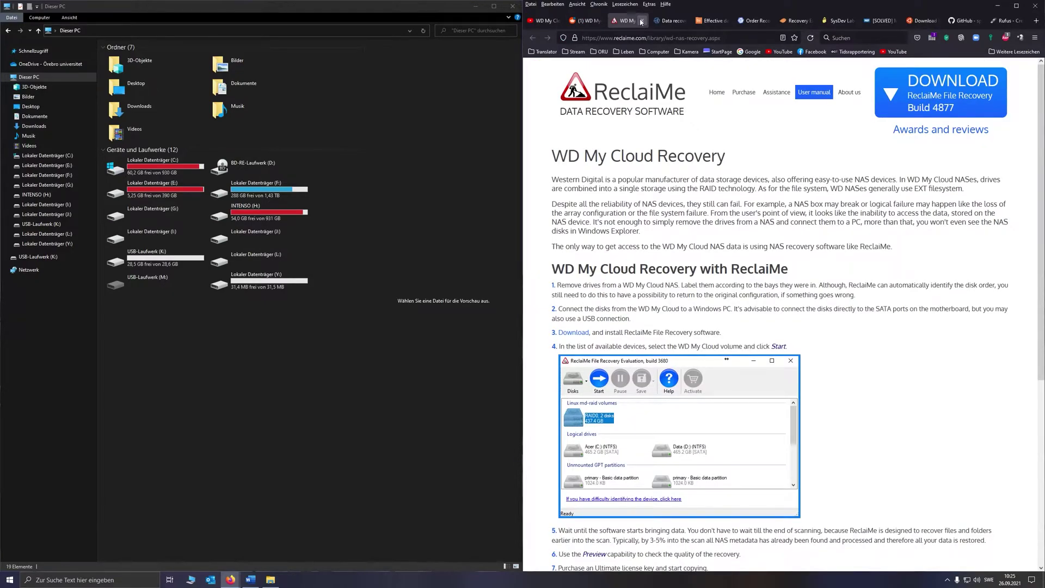
{"action": "left_click", "coordinate": [642, 20]}
{"action": "left_click", "coordinate": [589, 21]}
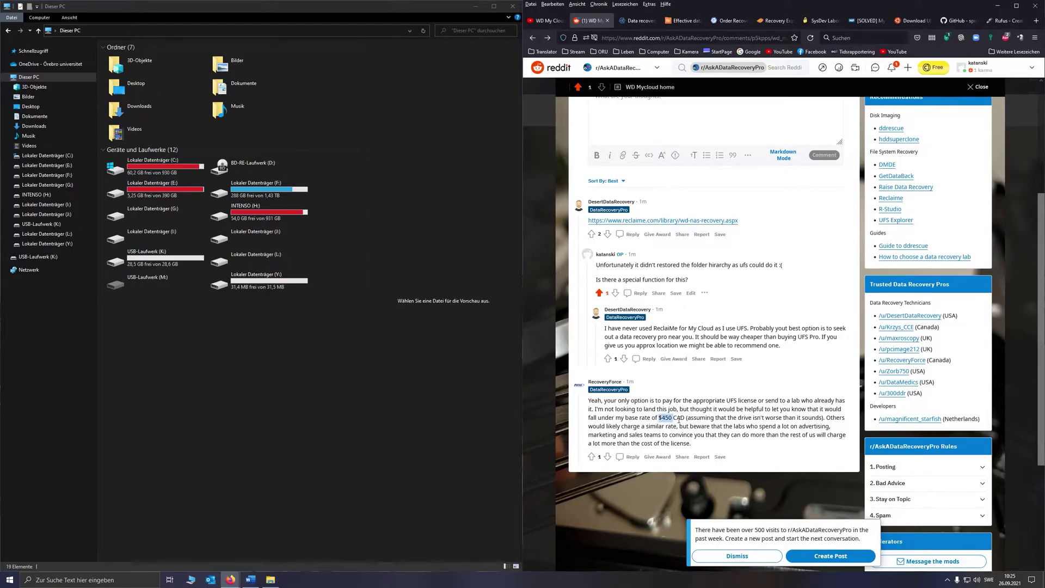
{"action": "scroll", "coordinate": [683, 395], "scroll_direction": "up", "scroll_amount": 3}
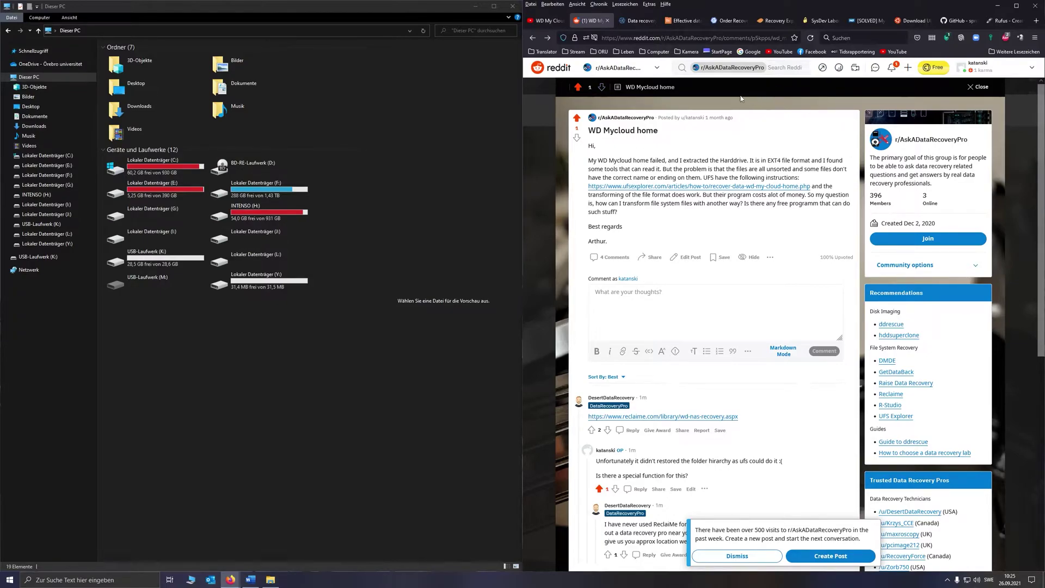
Open the r/AskADataRecoveryPro community front page and browse its recent posts.
{"action": "left_click", "coordinate": [548, 38]}
{"action": "scroll", "coordinate": [678, 147], "scroll_direction": "down", "scroll_amount": 2}
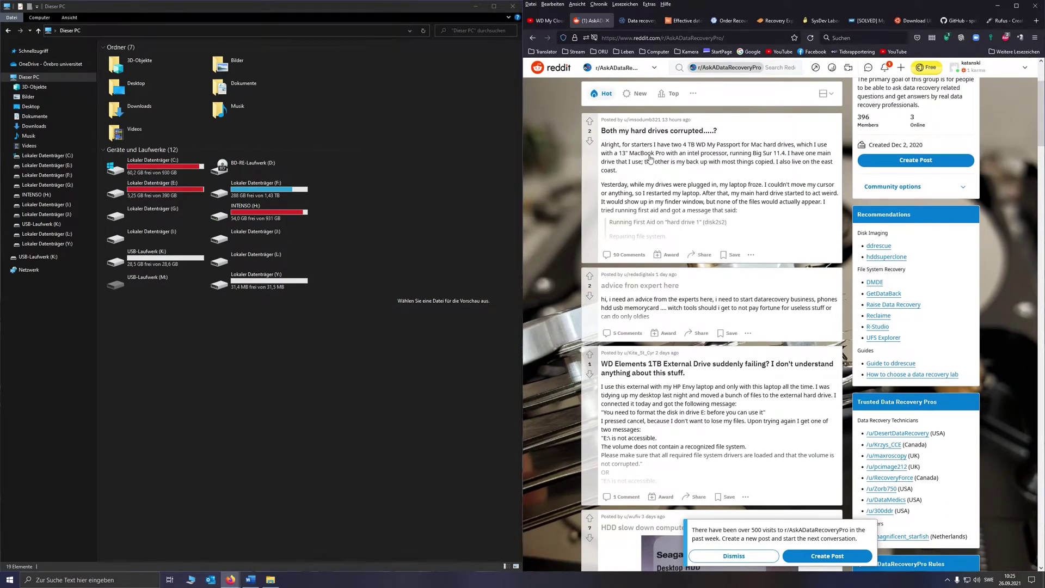
{"action": "scroll", "coordinate": [650, 158], "scroll_direction": "up", "scroll_amount": 3}
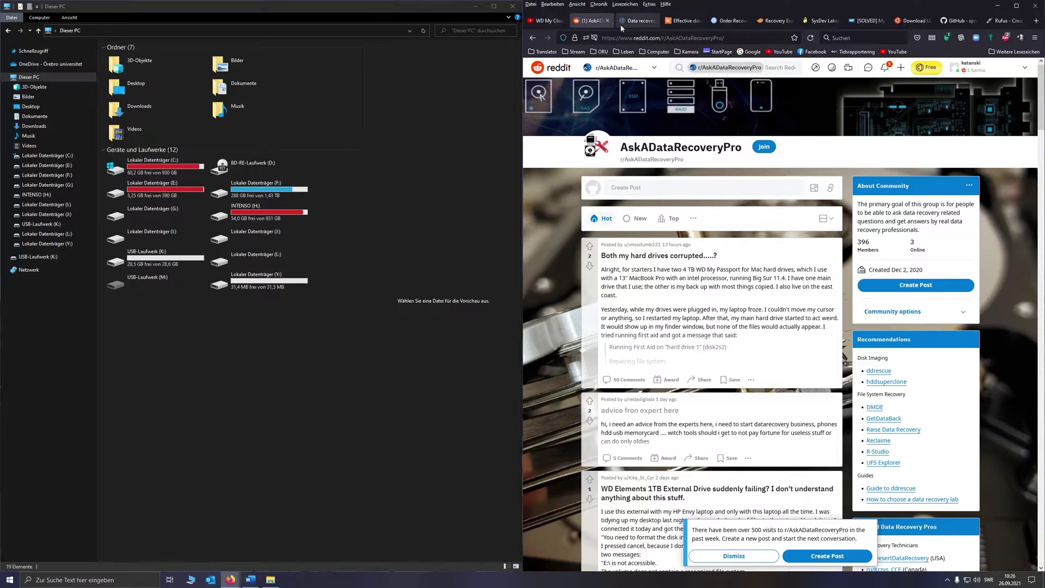
Read the UFS Explorer article on recovering WD My Cloud Home data, from drive removal through accessing the transformed storage.
{"action": "left_click", "coordinate": [640, 20]}
{"action": "scroll", "coordinate": [677, 206], "scroll_direction": "up", "scroll_amount": 7}
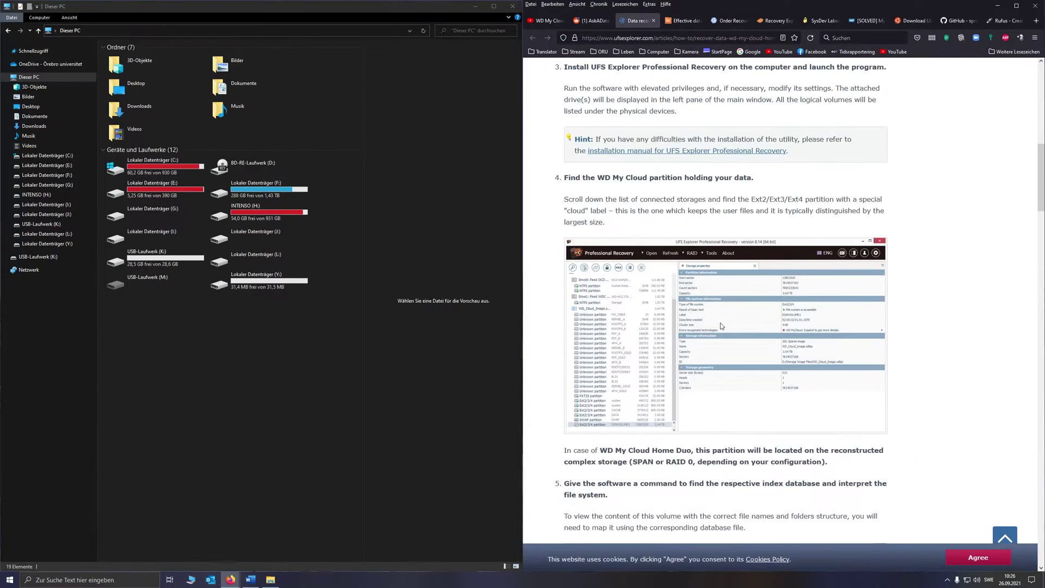
{"action": "scroll", "coordinate": [708, 299], "scroll_direction": "down", "scroll_amount": 5}
{"action": "scroll", "coordinate": [673, 318], "scroll_direction": "up", "scroll_amount": 1}
{"action": "scroll", "coordinate": [673, 314], "scroll_direction": "down", "scroll_amount": 3}
{"action": "scroll", "coordinate": [675, 313], "scroll_direction": "up", "scroll_amount": 10}
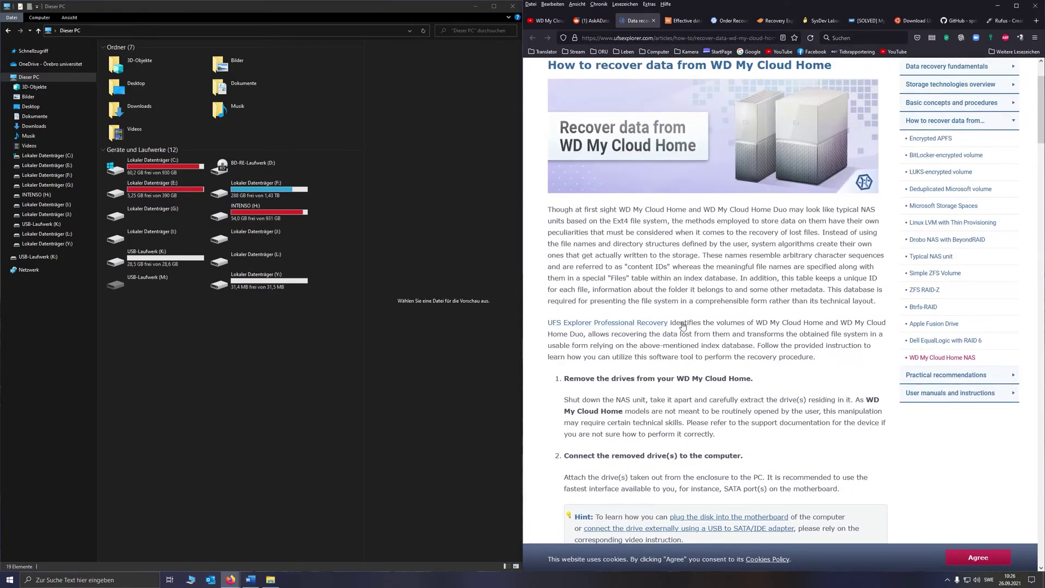
{"action": "scroll", "coordinate": [723, 181], "scroll_direction": "down", "scroll_amount": 10}
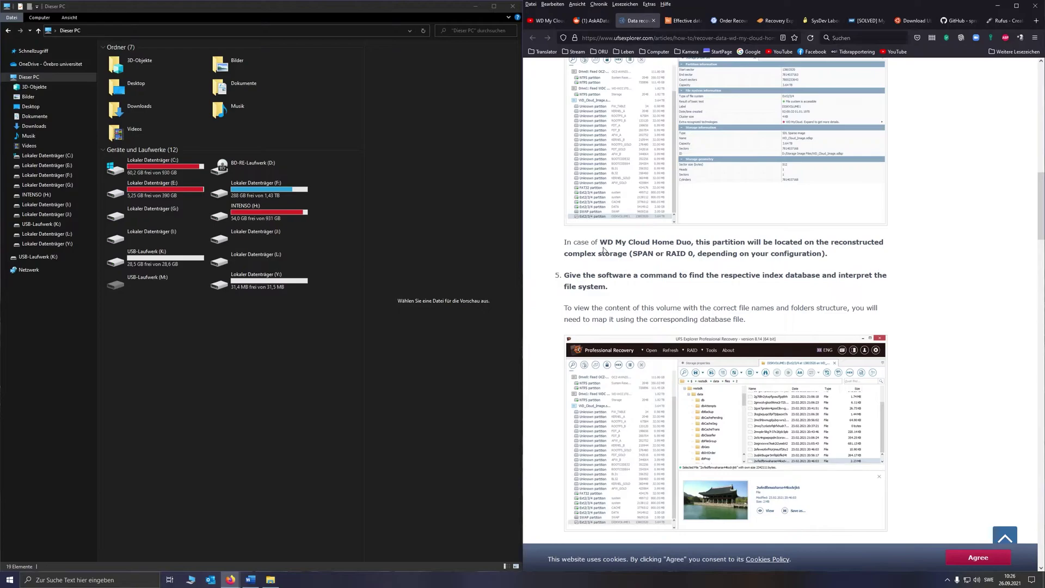
{"action": "scroll", "coordinate": [632, 248], "scroll_direction": "down", "scroll_amount": 4}
{"action": "scroll", "coordinate": [639, 251], "scroll_direction": "down", "scroll_amount": 6}
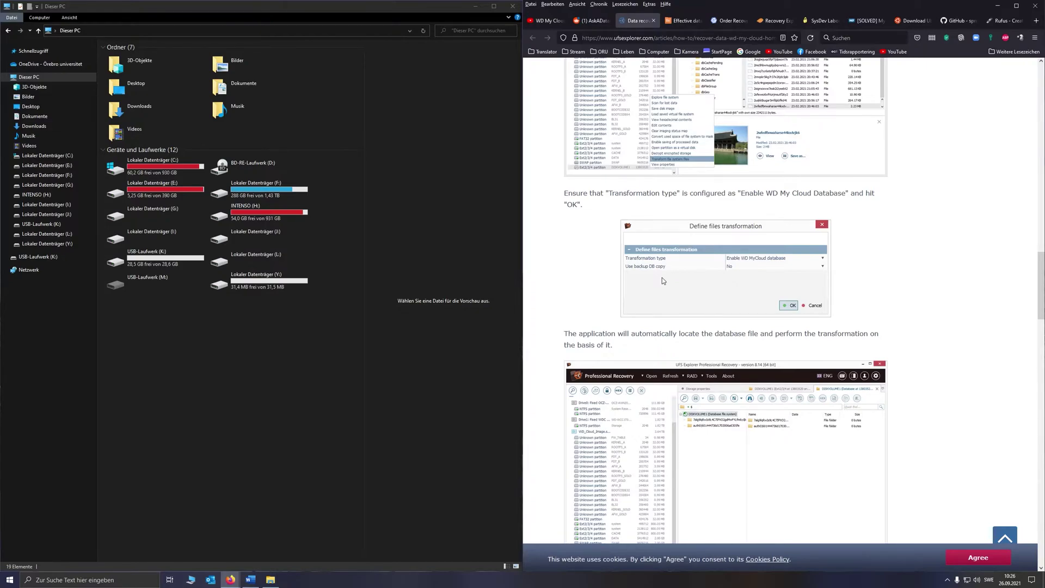
{"action": "scroll", "coordinate": [664, 280], "scroll_direction": "down", "scroll_amount": 4}
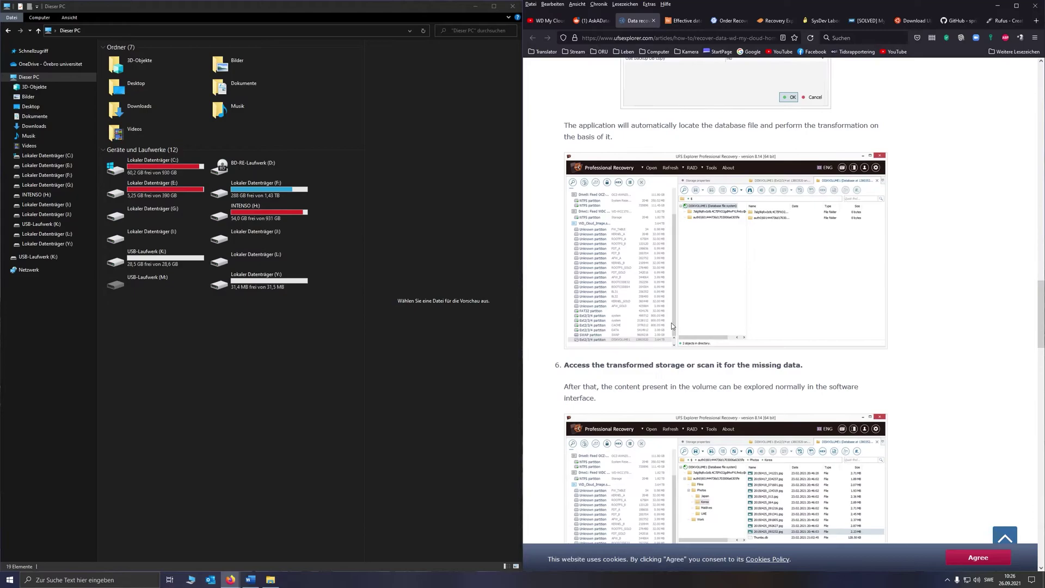
{"action": "scroll", "coordinate": [741, 251], "scroll_direction": "down", "scroll_amount": 2}
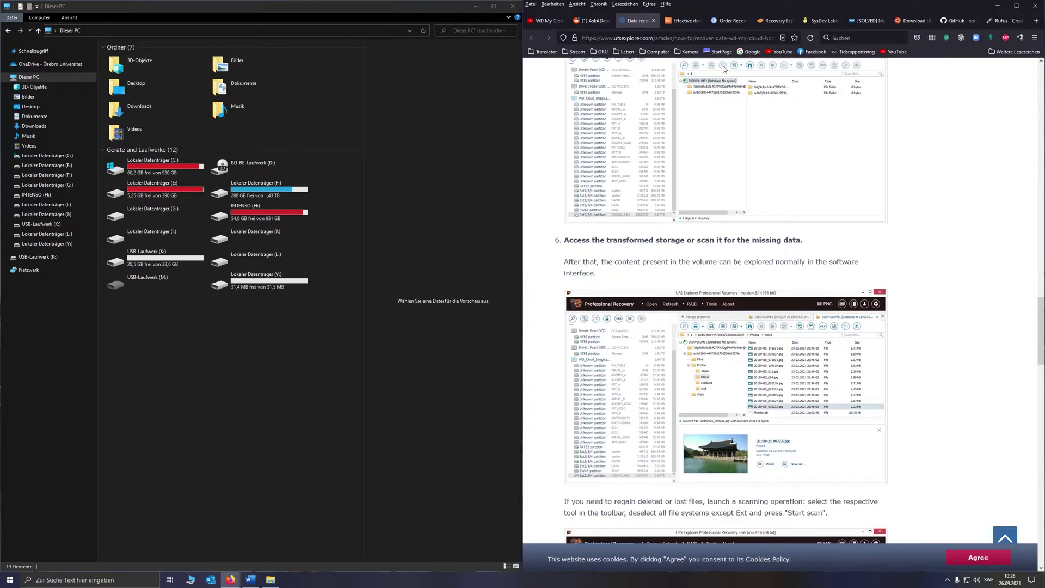
Review the Recovery Explorer license options and examine the Professional edition's price on the SysDev Laboratories order page.
{"action": "left_click", "coordinate": [685, 21]}
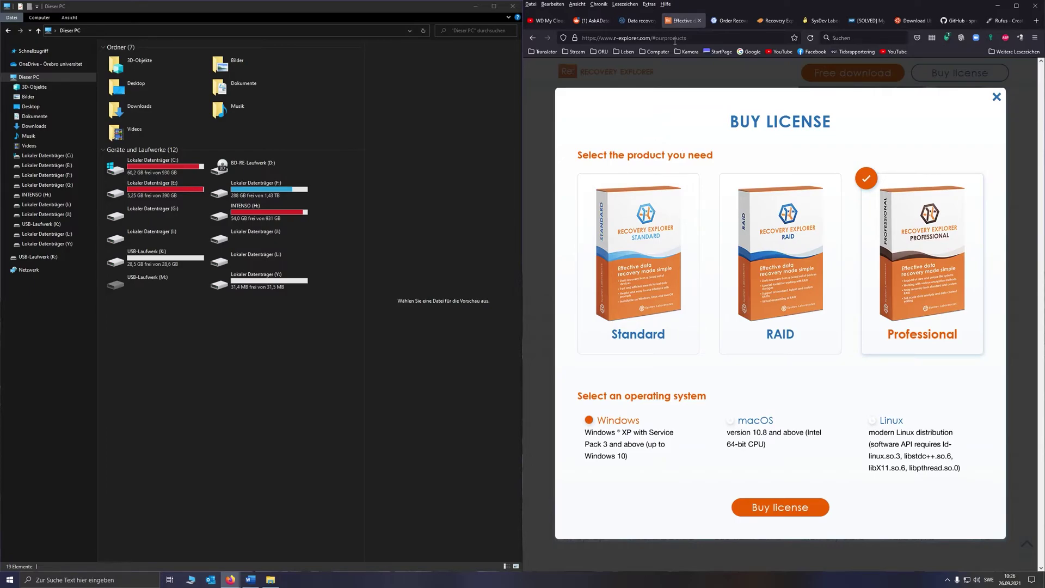
{"action": "left_click", "coordinate": [728, 20]}
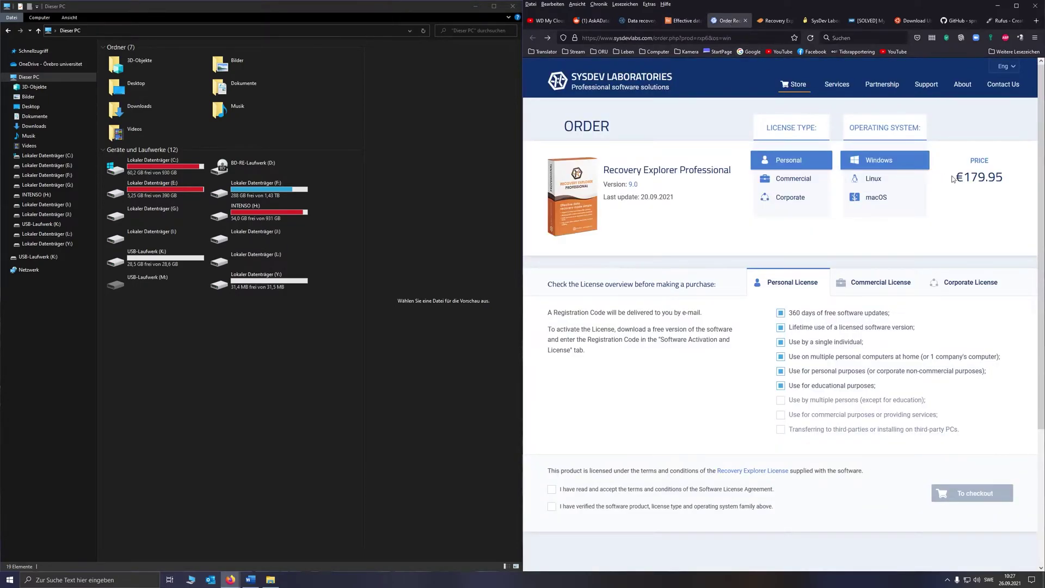
{"action": "left_click_drag", "start_coordinate": [953, 179], "coordinate": [981, 168]}
{"action": "left_click", "coordinate": [974, 193]}
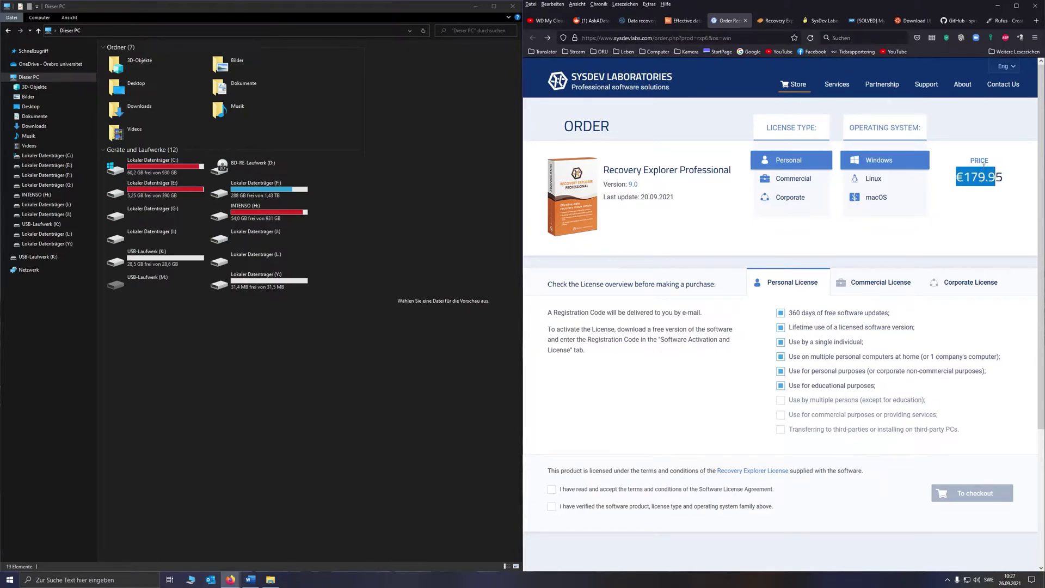
{"action": "left_click_drag", "start_coordinate": [956, 177], "coordinate": [1003, 177]}
{"action": "left_click", "coordinate": [973, 179]}
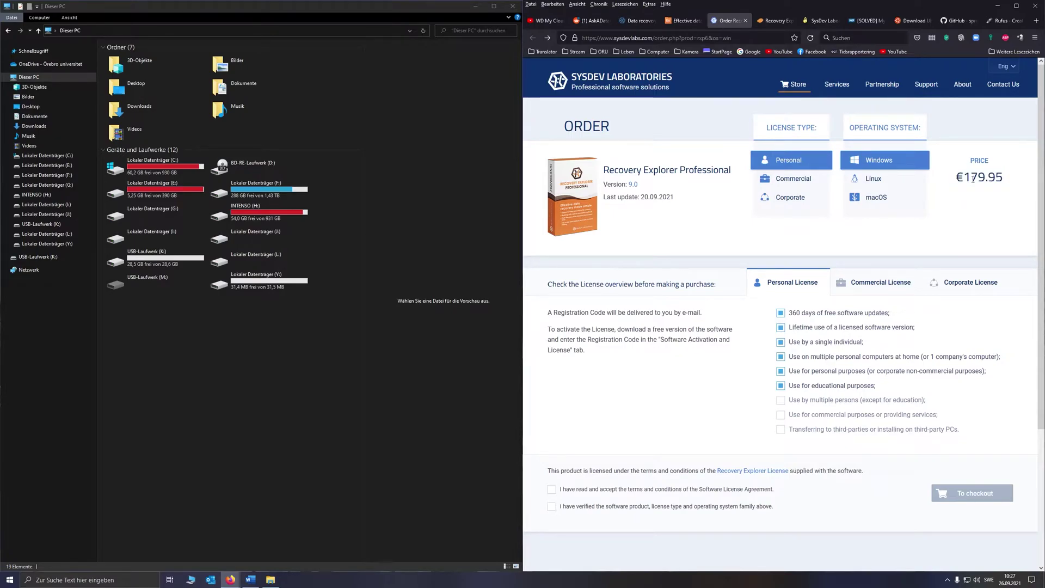
Check ColorMango's Recovery Explorer Professional discount and the SysDev checkout page, comparing them with the UFS Explorer article and license options.
{"action": "left_click", "coordinate": [772, 22]}
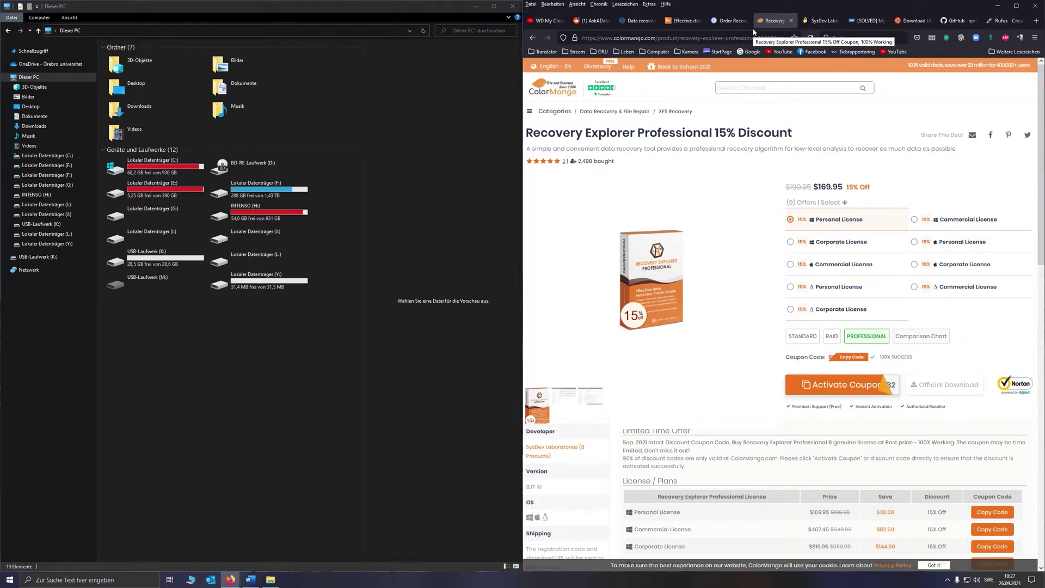
{"action": "left_click", "coordinate": [816, 20]}
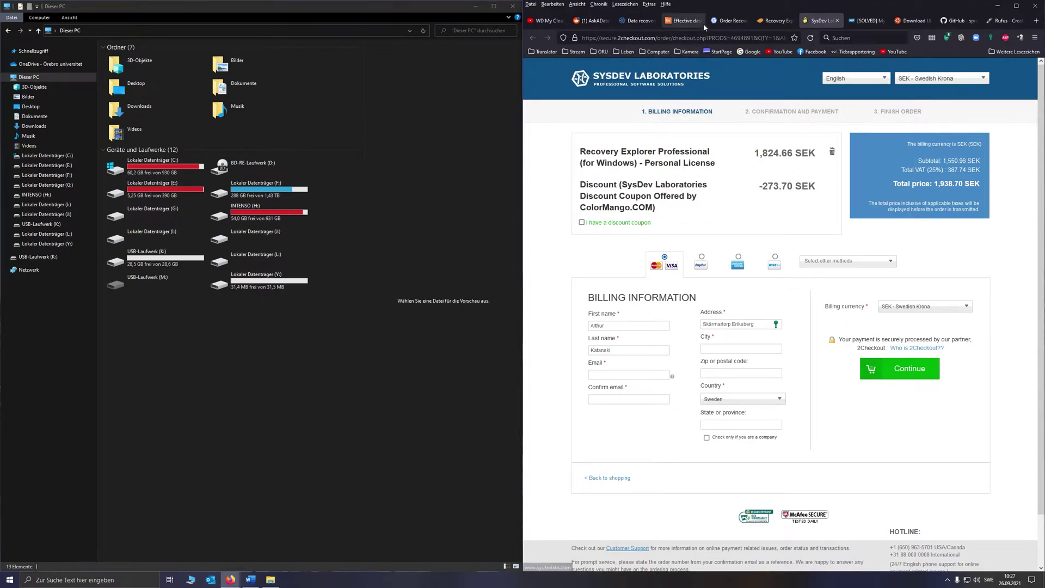
{"action": "left_click", "coordinate": [674, 22]}
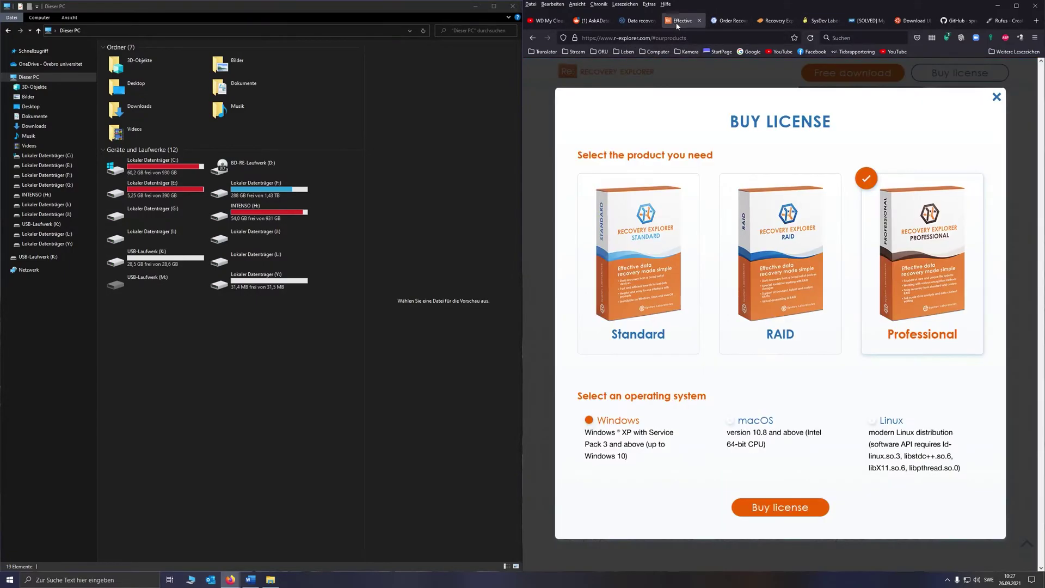
{"action": "left_click", "coordinate": [637, 20]}
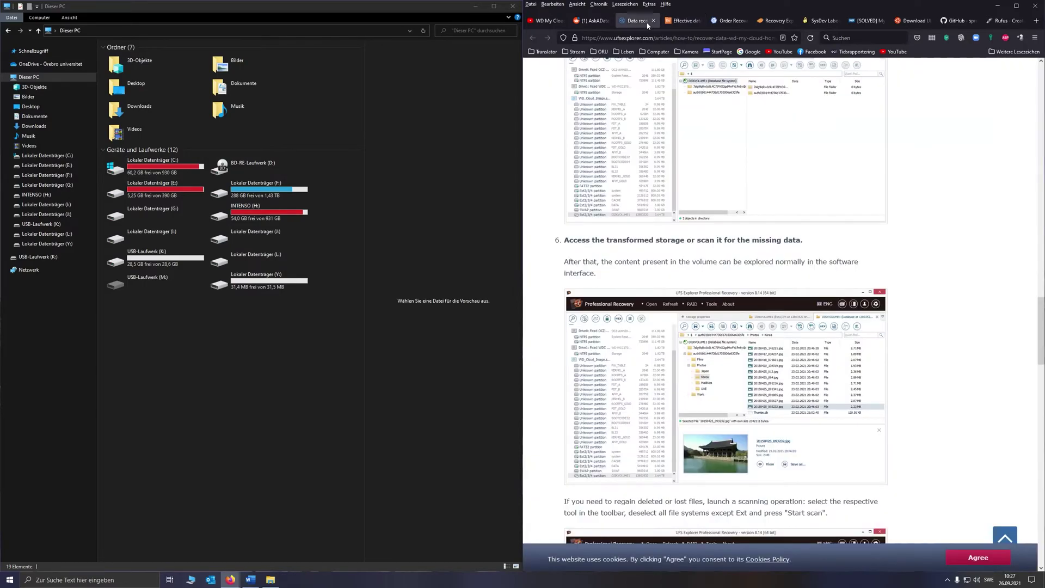
{"action": "left_click", "coordinate": [677, 24]}
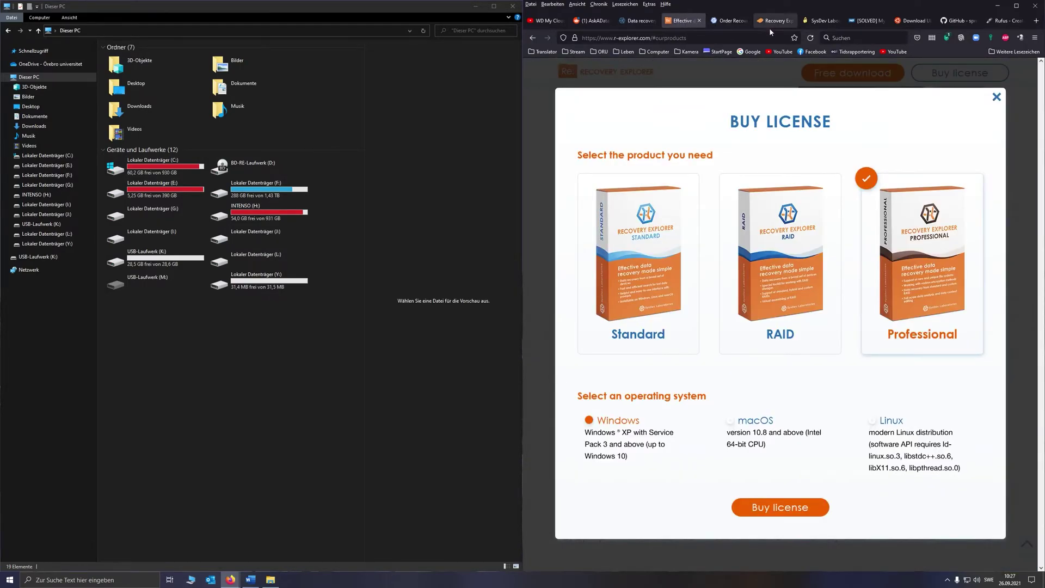
Find the post marked as the solution, with the GitHub recovery script, in the WD Community thread about the burned My Cloud Home PCB.
{"action": "left_click", "coordinate": [865, 24]}
{"action": "scroll", "coordinate": [718, 163], "scroll_direction": "up", "scroll_amount": 10}
{"action": "scroll", "coordinate": [718, 164], "scroll_direction": "up", "scroll_amount": 15}
{"action": "scroll", "coordinate": [705, 218], "scroll_direction": "up", "scroll_amount": 10}
{"action": "scroll", "coordinate": [712, 276], "scroll_direction": "up", "scroll_amount": 5}
{"action": "scroll", "coordinate": [685, 357], "scroll_direction": "up", "scroll_amount": 5}
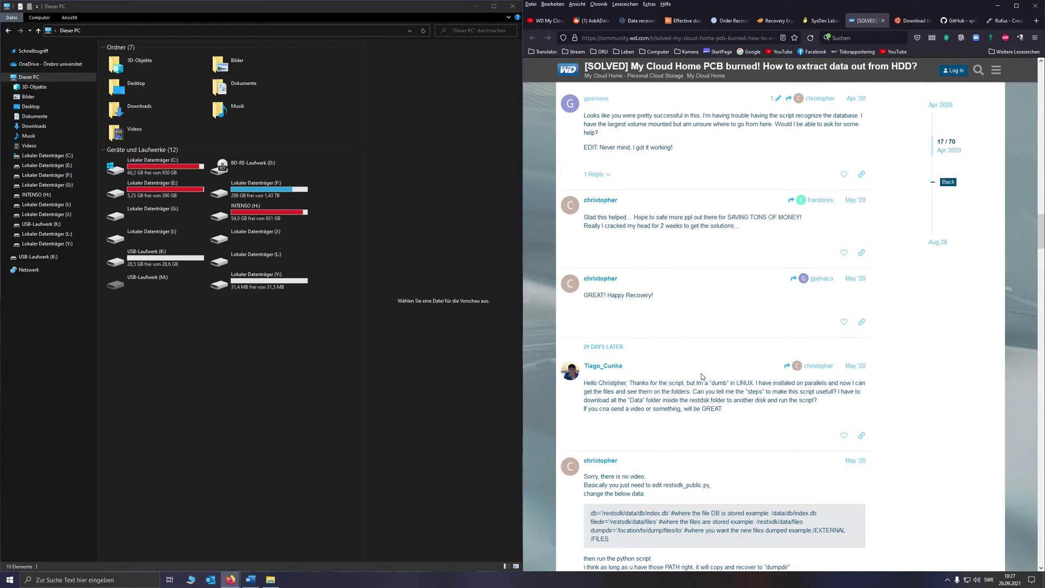
{"action": "scroll", "coordinate": [700, 374], "scroll_direction": "down", "scroll_amount": 10}
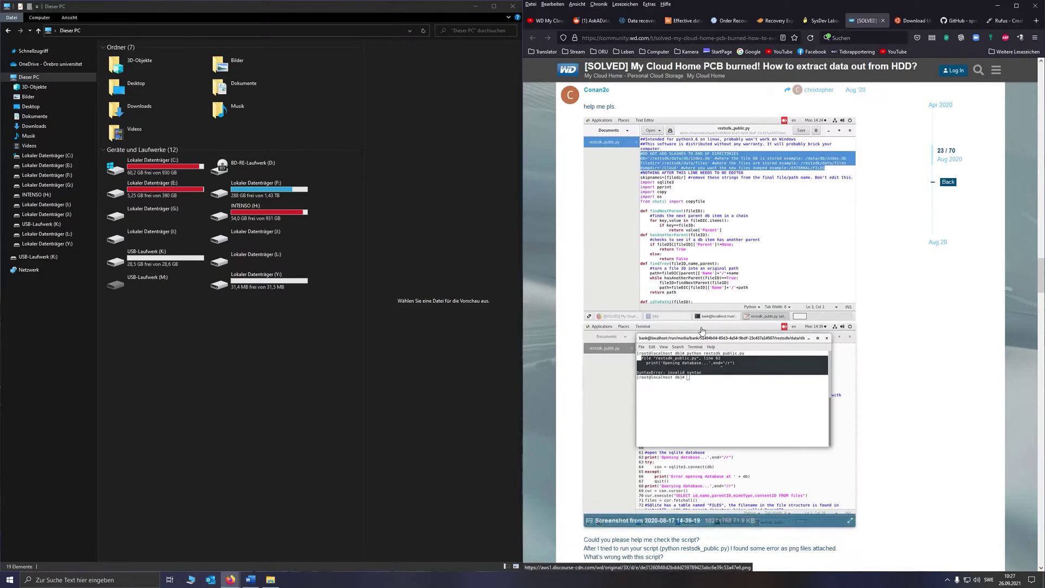
{"action": "scroll", "coordinate": [702, 330], "scroll_direction": "up", "scroll_amount": 15}
{"action": "scroll", "coordinate": [690, 321], "scroll_direction": "up", "scroll_amount": 6}
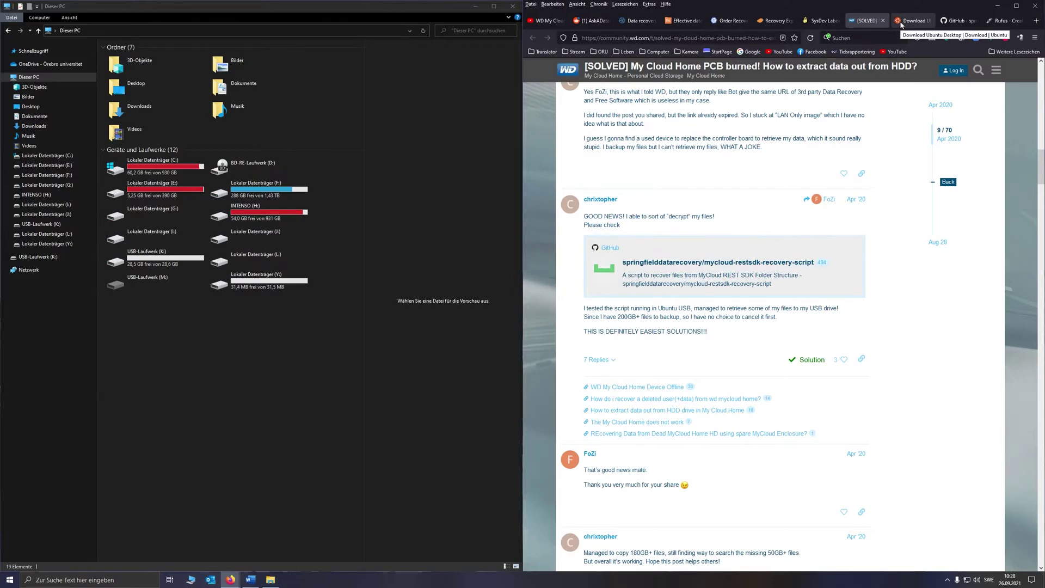
View the Ubuntu Desktop download page and the Rufus bootable USB utility page.
{"action": "left_click", "coordinate": [901, 24]}
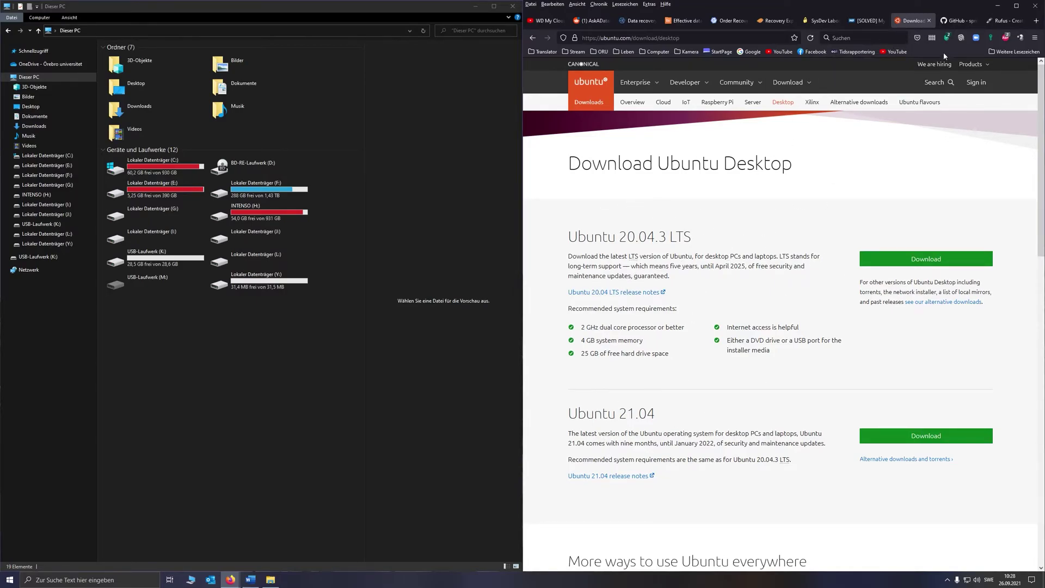
{"action": "left_click", "coordinate": [998, 22]}
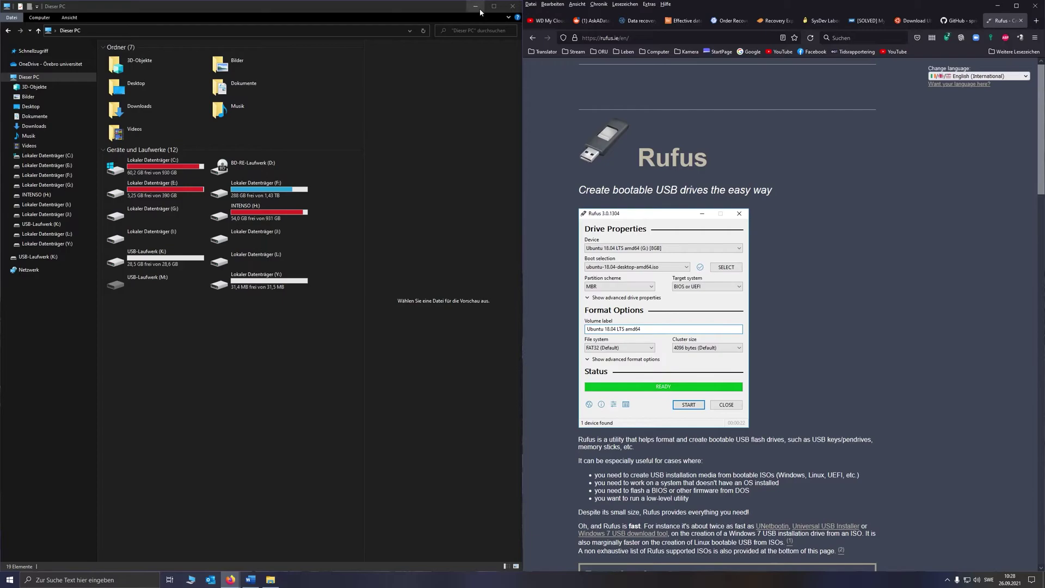
View the mycloud-restsdk-recovery-script GitHub repository and check its code download options without downloading.
{"action": "left_click", "coordinate": [959, 21]}
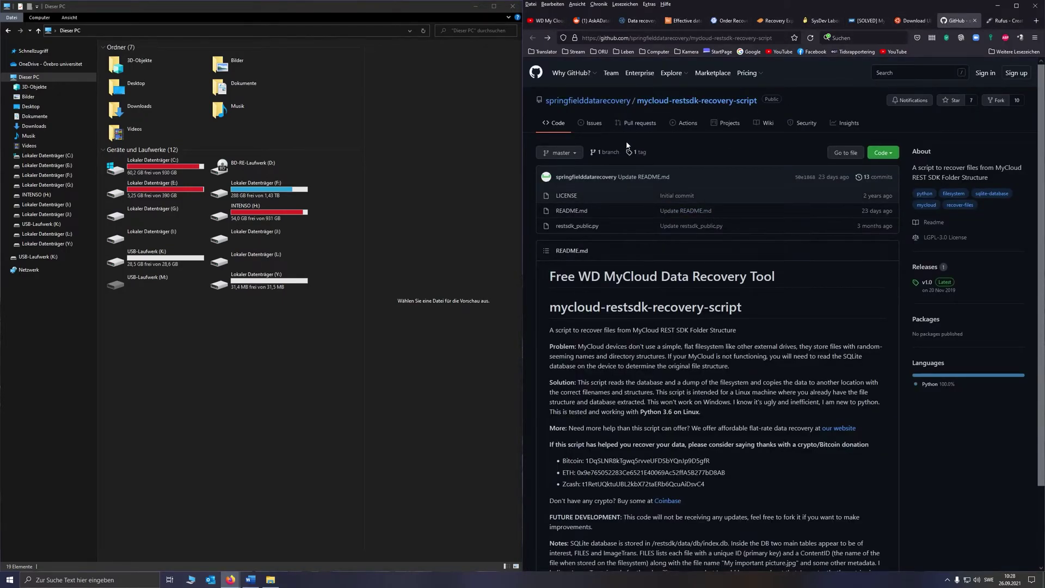
{"action": "left_click", "coordinate": [888, 155]}
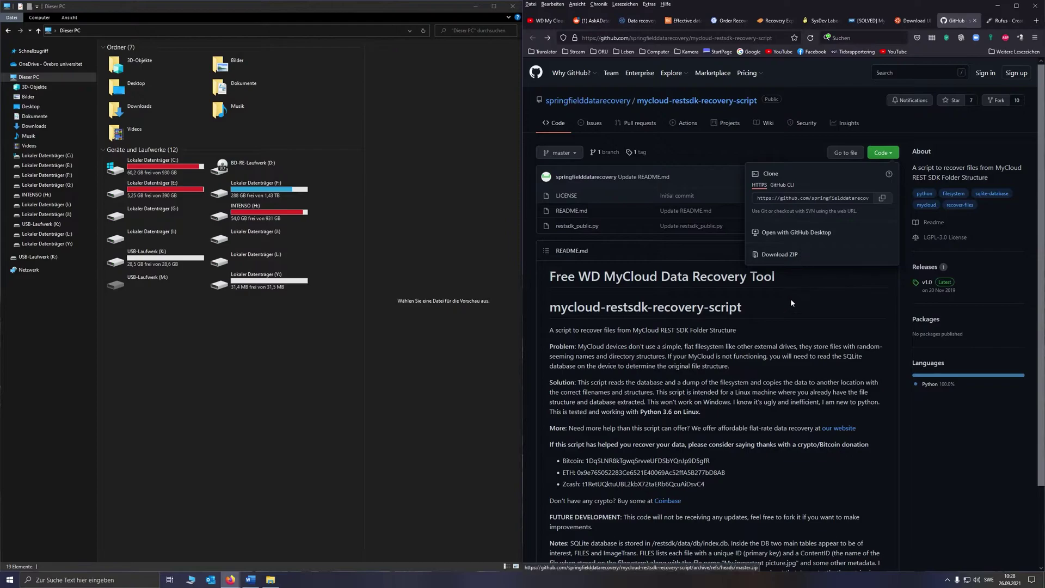
{"action": "left_click", "coordinate": [804, 302]}
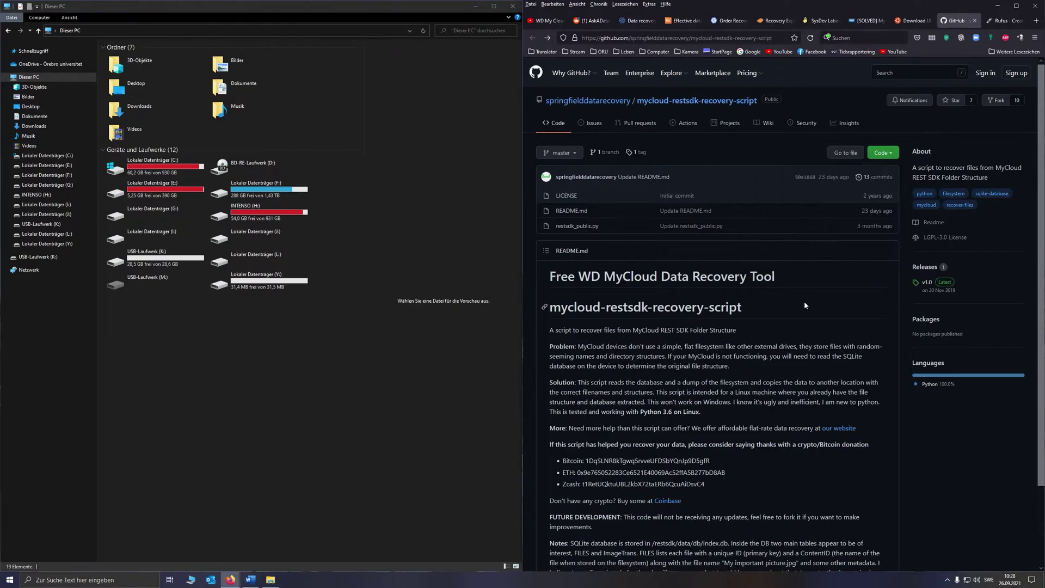
Launch Rufus with administrator permission and load ubuntu-20.04.3-desktop-amd64.iso as the boot image for the 32 GB drive (K:).
{"action": "left_click", "coordinate": [475, 6]}
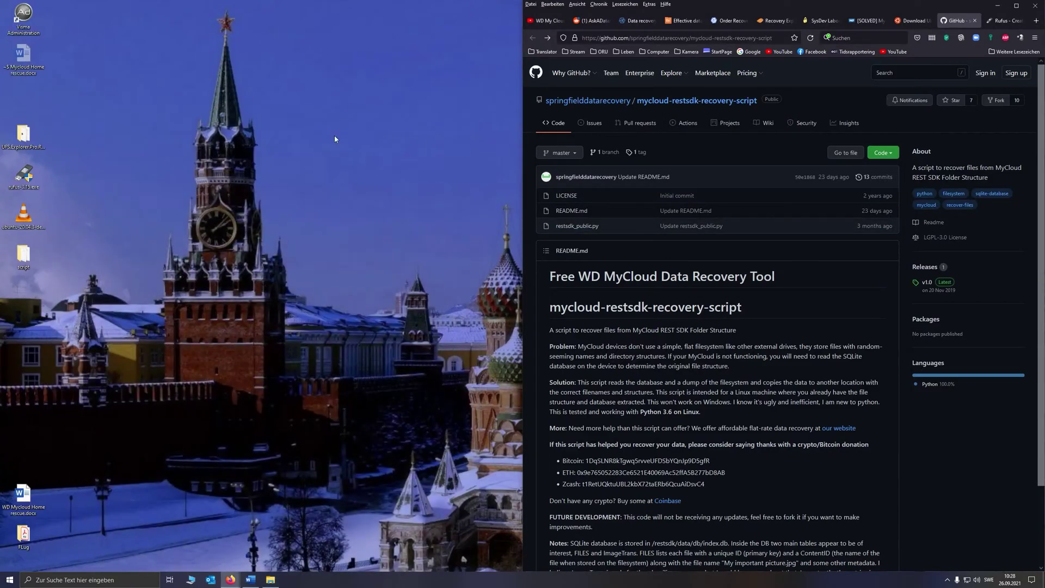
{"action": "double_click", "coordinate": [14, 181]}
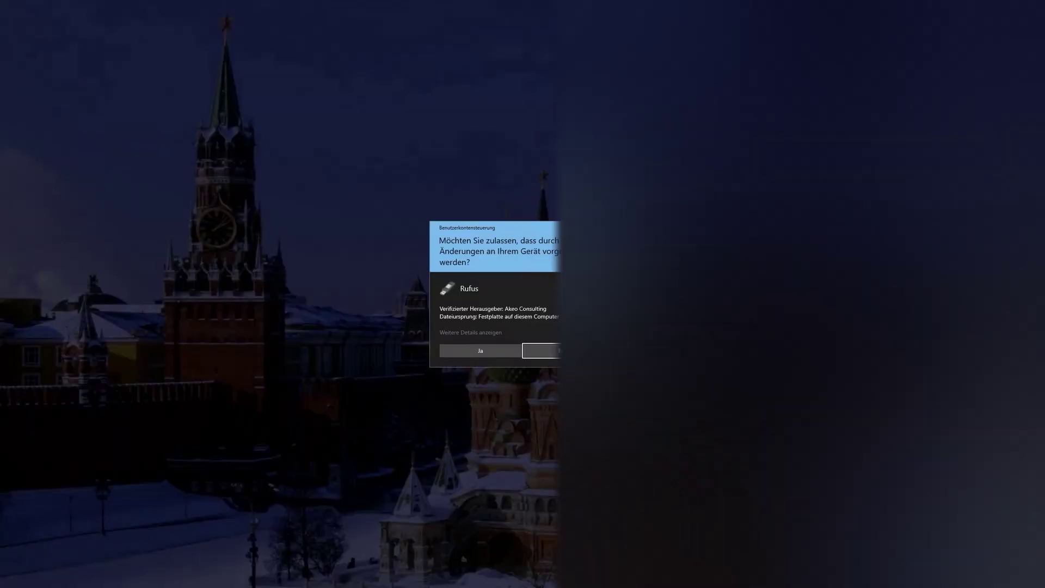
{"action": "left_click", "coordinate": [481, 350]}
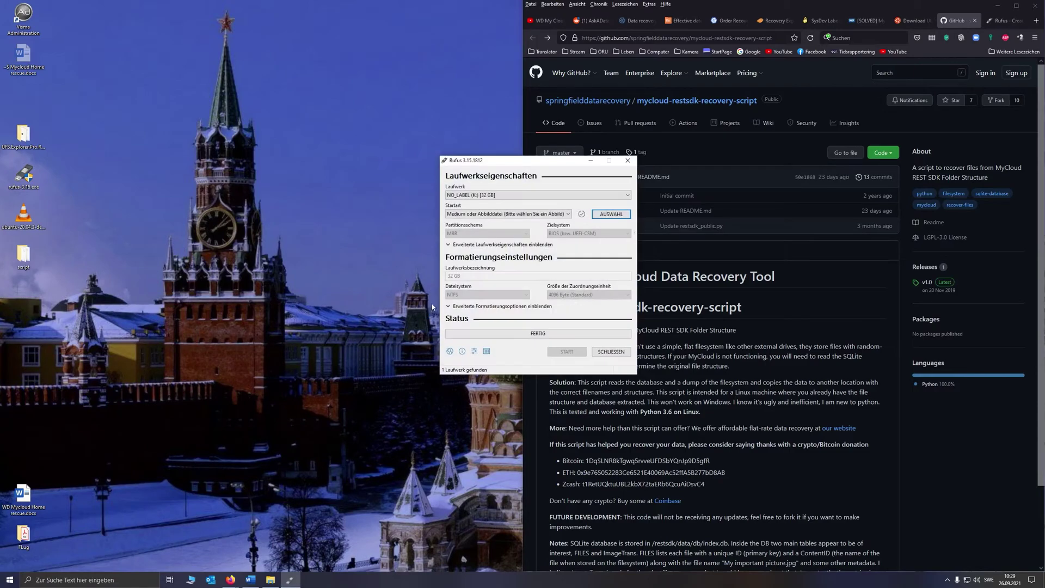
{"action": "left_click", "coordinate": [621, 196]}
{"action": "left_click", "coordinate": [604, 204]}
{"action": "left_click", "coordinate": [603, 213]}
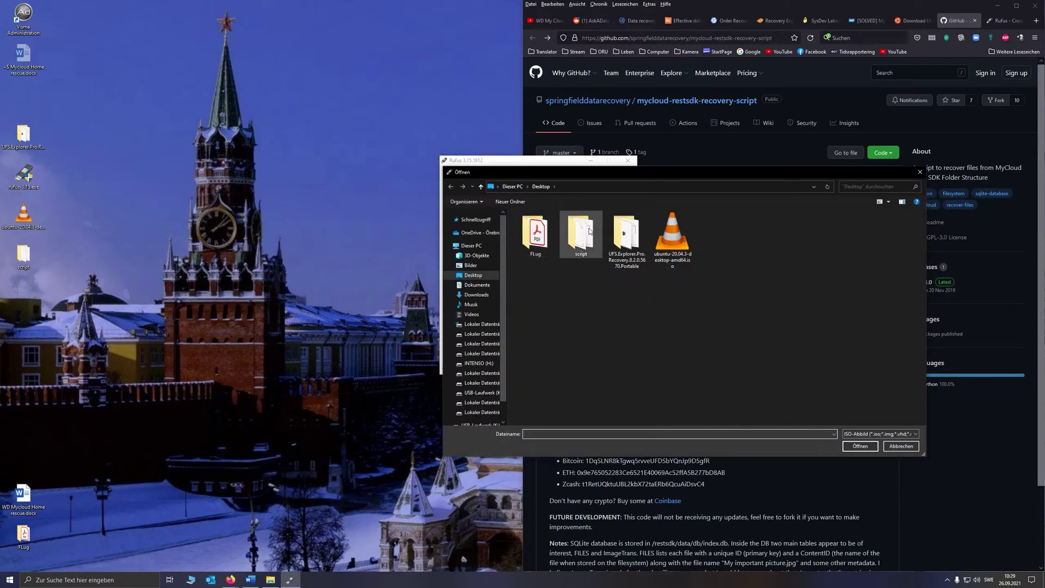
{"action": "left_click", "coordinate": [663, 242]}
{"action": "left_click", "coordinate": [860, 446]}
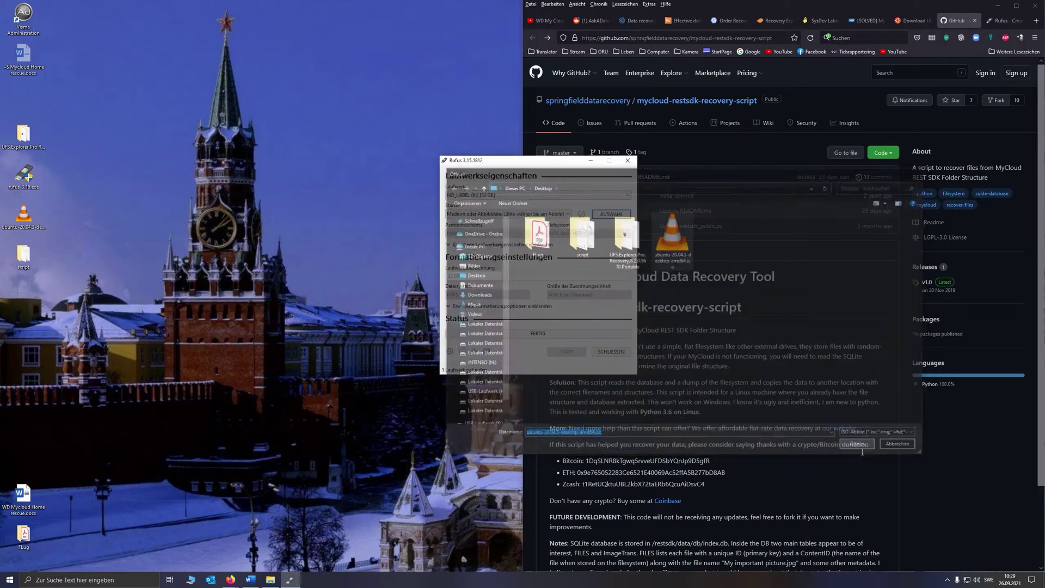
Try a 25 GB persistent partition, reset it to 0, and close Rufus without writing after checking the file system options.
{"action": "left_click_drag", "start_coordinate": [449, 232], "coordinate": [573, 235]}
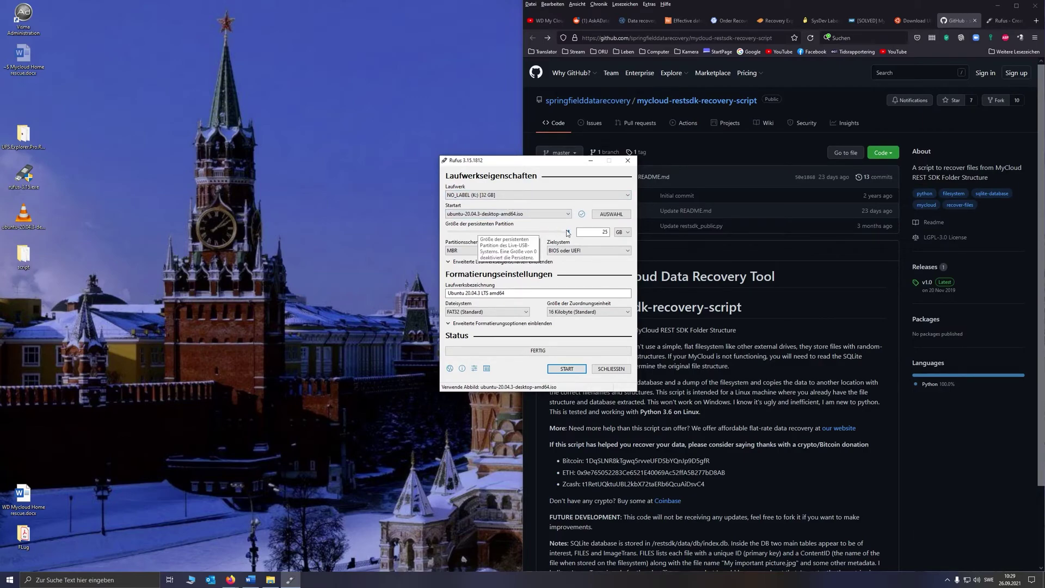
{"action": "left_click_drag", "start_coordinate": [569, 235], "coordinate": [446, 237]}
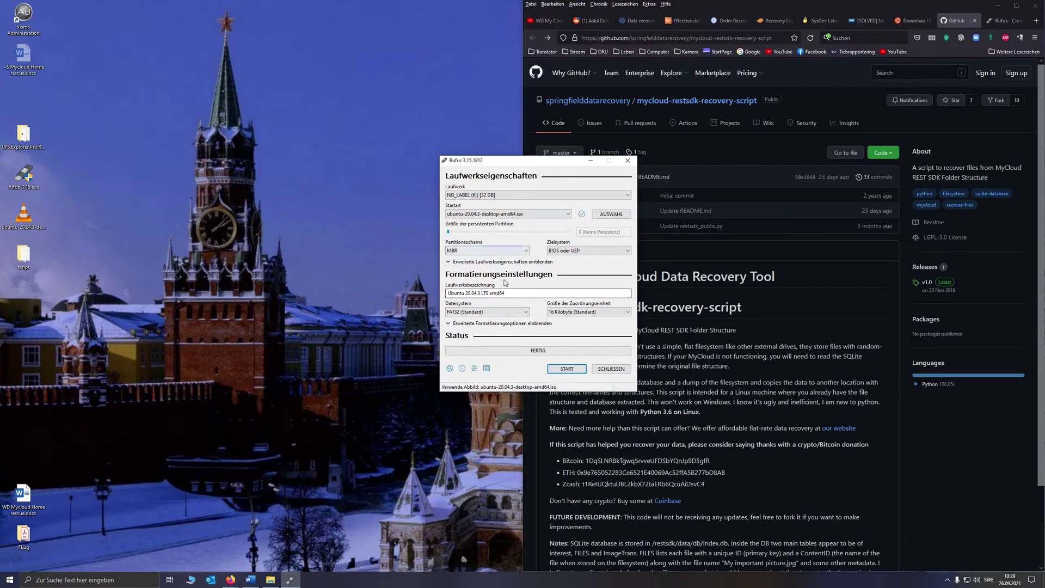
{"action": "left_click", "coordinate": [502, 312]}
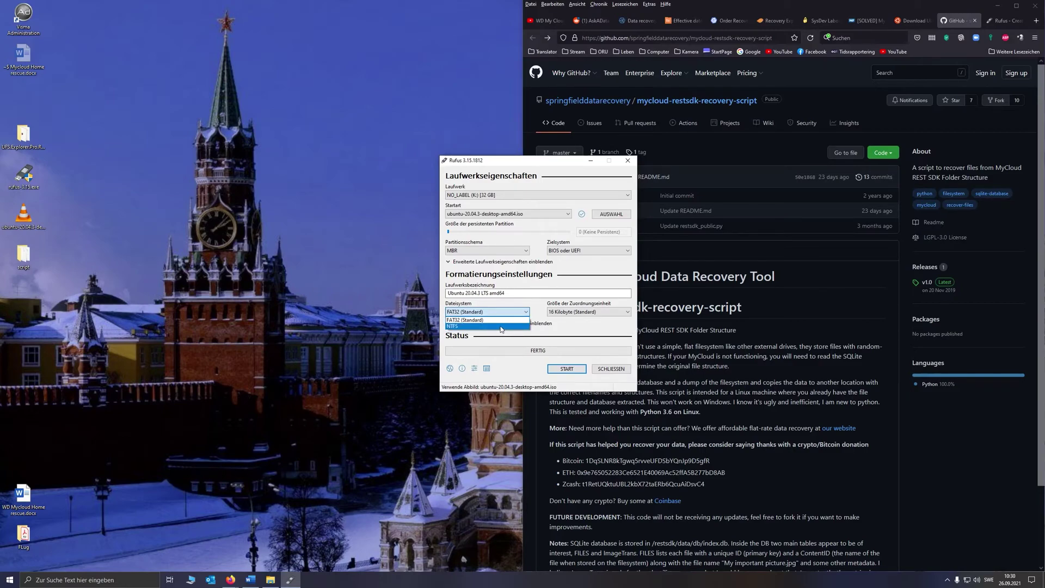
{"action": "left_click", "coordinate": [562, 332]}
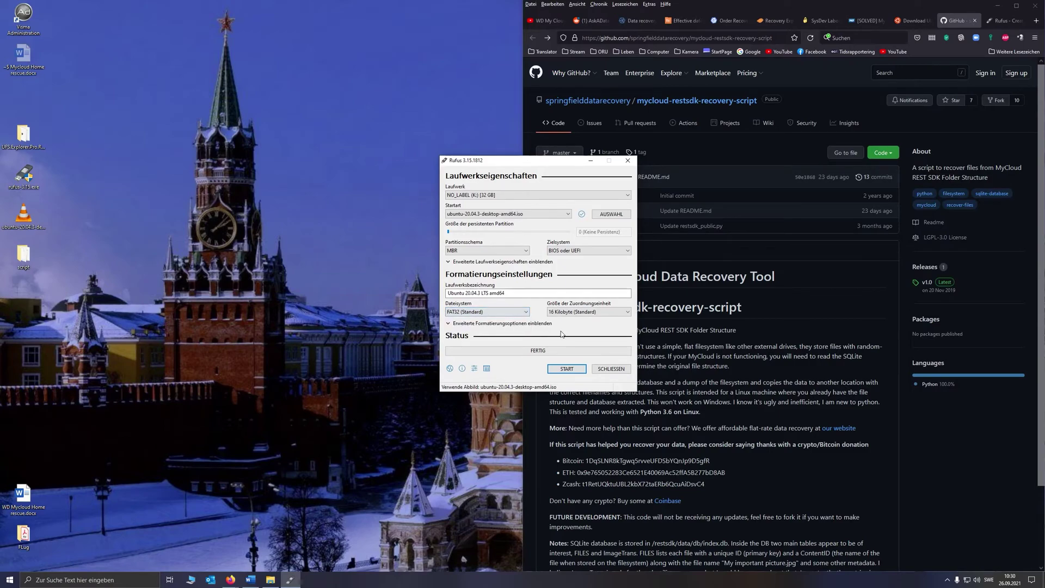
{"action": "left_click", "coordinate": [506, 312]}
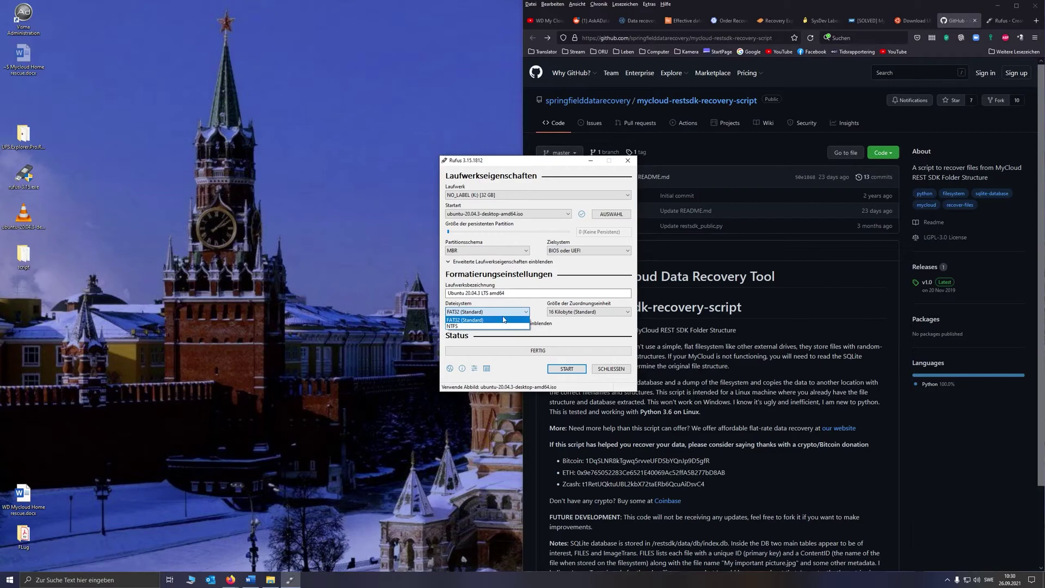
{"action": "left_click", "coordinate": [542, 312]}
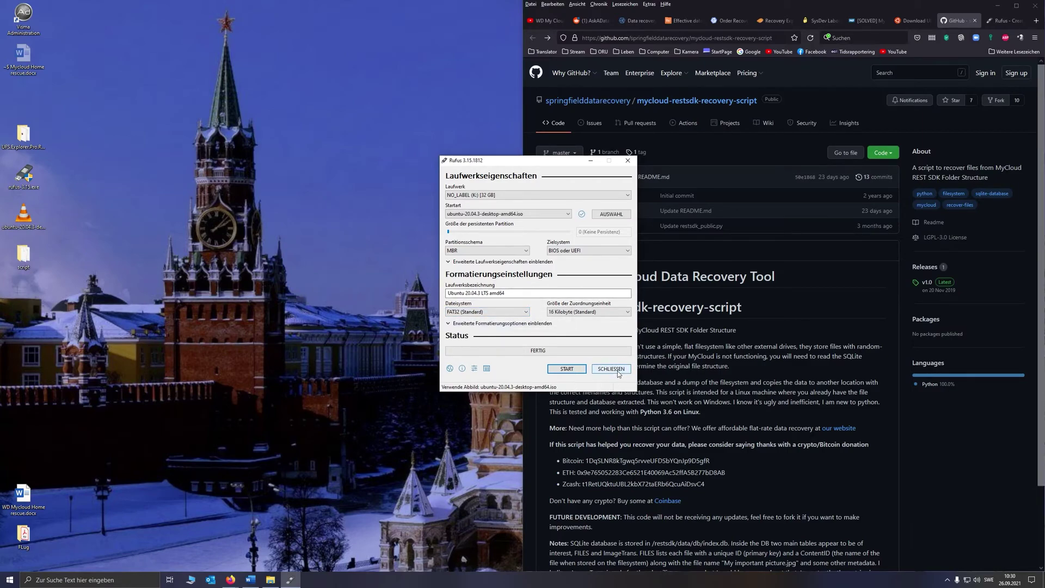
{"action": "left_click", "coordinate": [627, 160]}
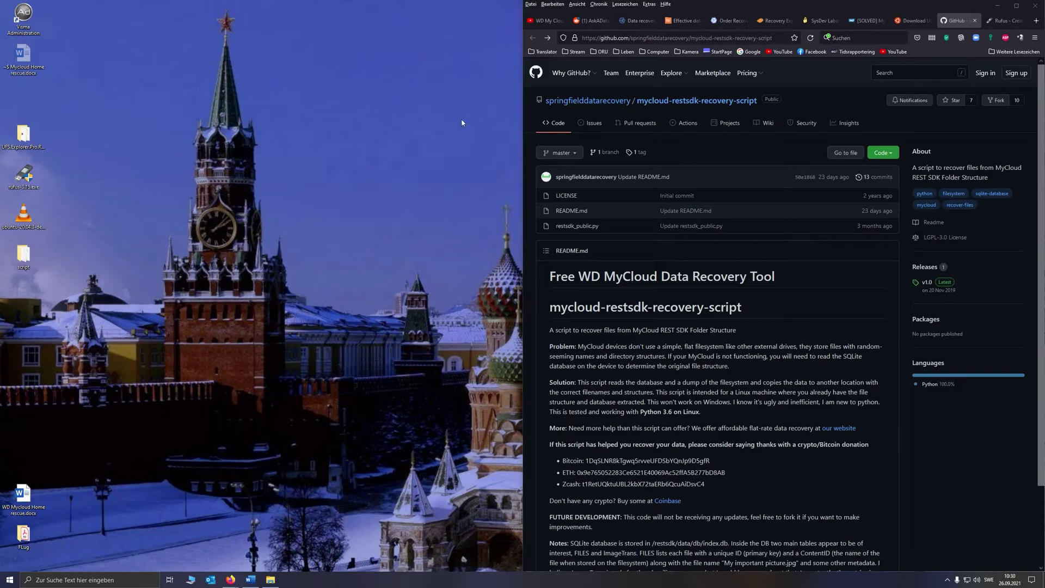
{"action": "left_click", "coordinate": [1015, 7]}
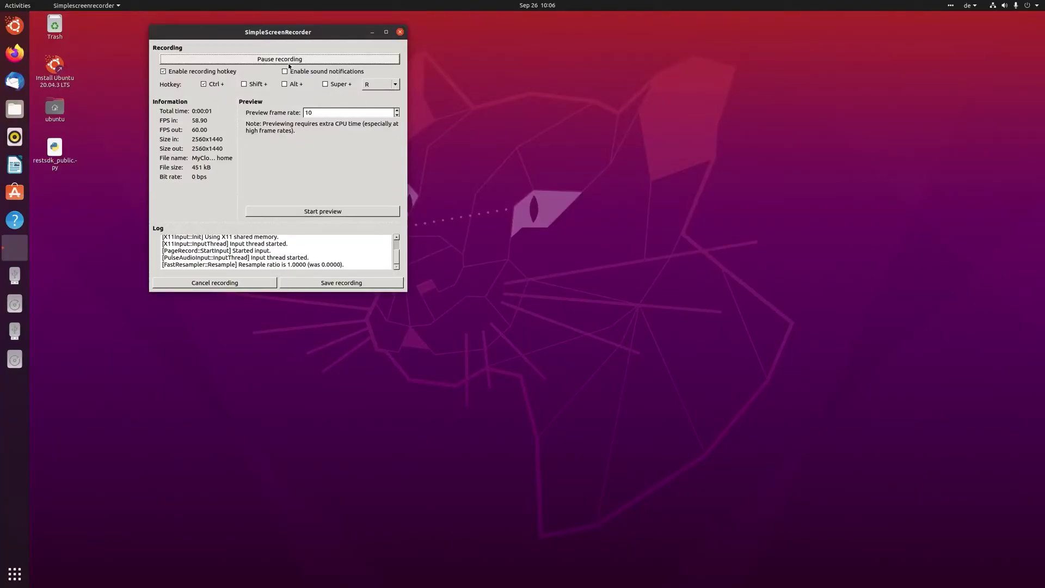
Open restsdk_public.py from the Ubuntu desktop in Text Editor and highlight the db path on line 4.
{"action": "left_click", "coordinate": [371, 33]}
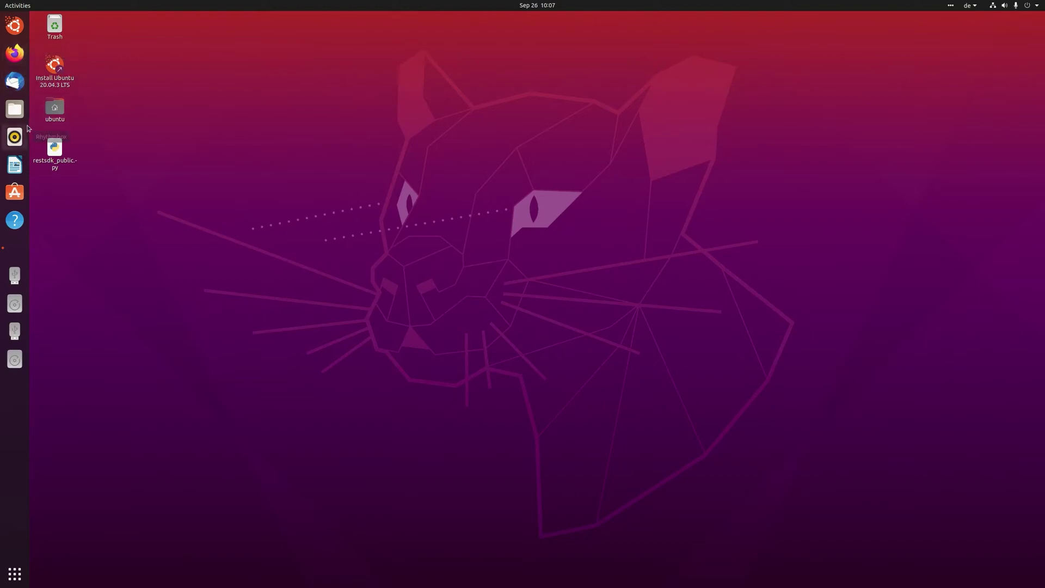
{"action": "right_click", "coordinate": [57, 153]}
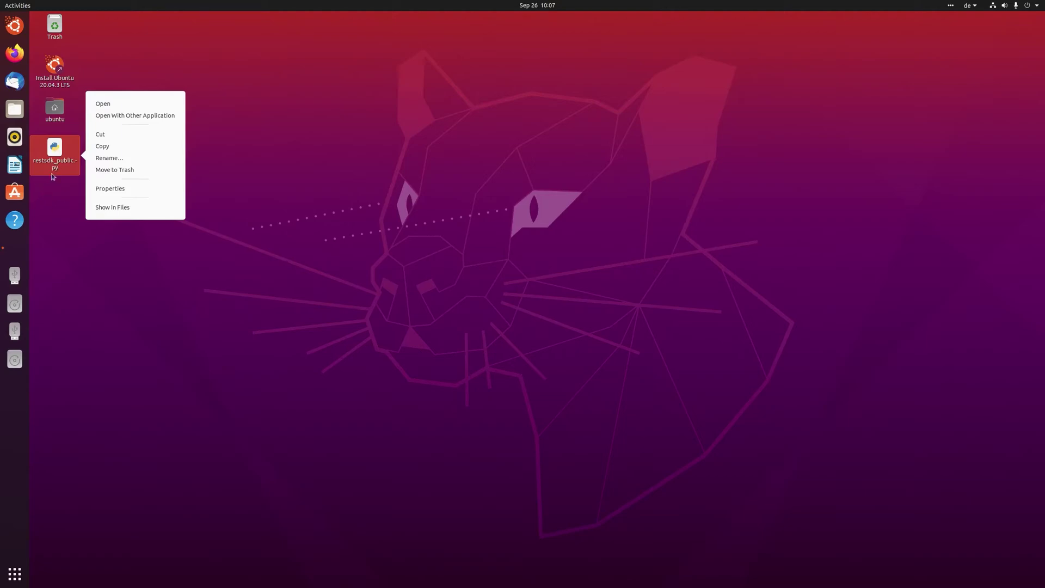
{"action": "left_click", "coordinate": [117, 116]}
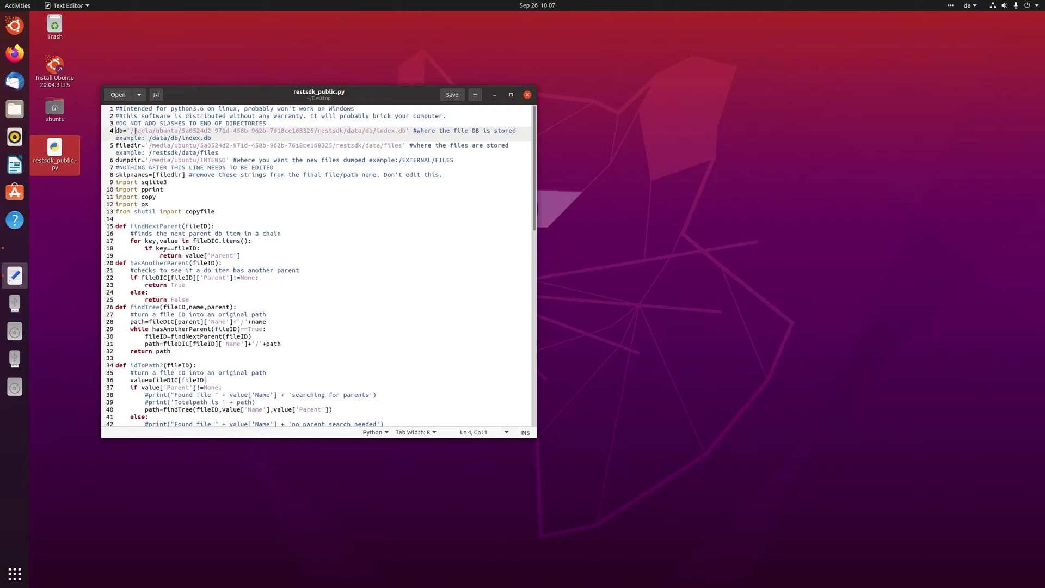
{"action": "left_click_drag", "start_coordinate": [131, 131], "coordinate": [406, 131]}
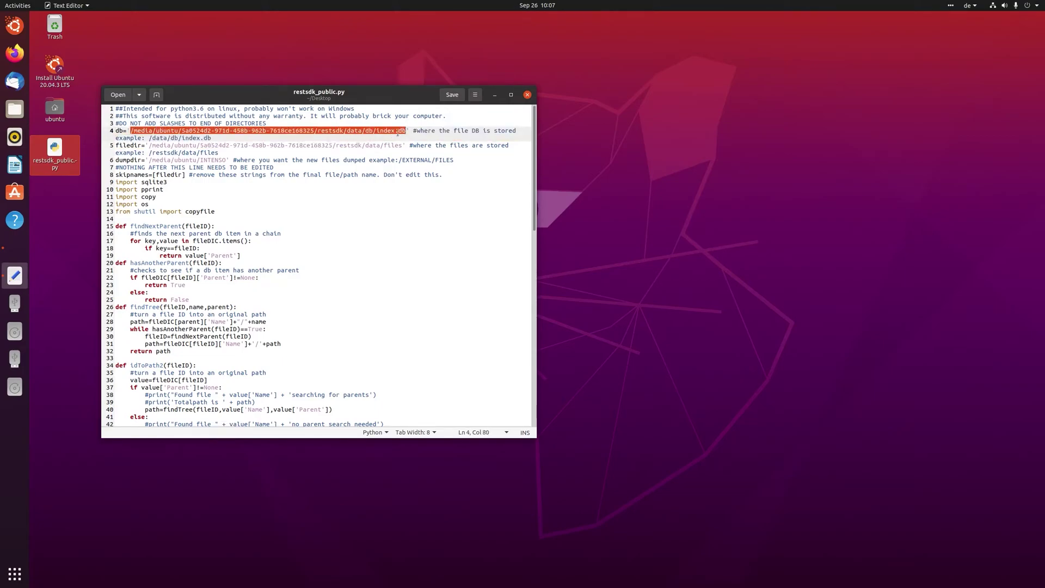
In Files, placed beside the script, browse the 4.0 TB Volume to the restsdk/data/db folder.
{"action": "left_click", "coordinate": [15, 109]}
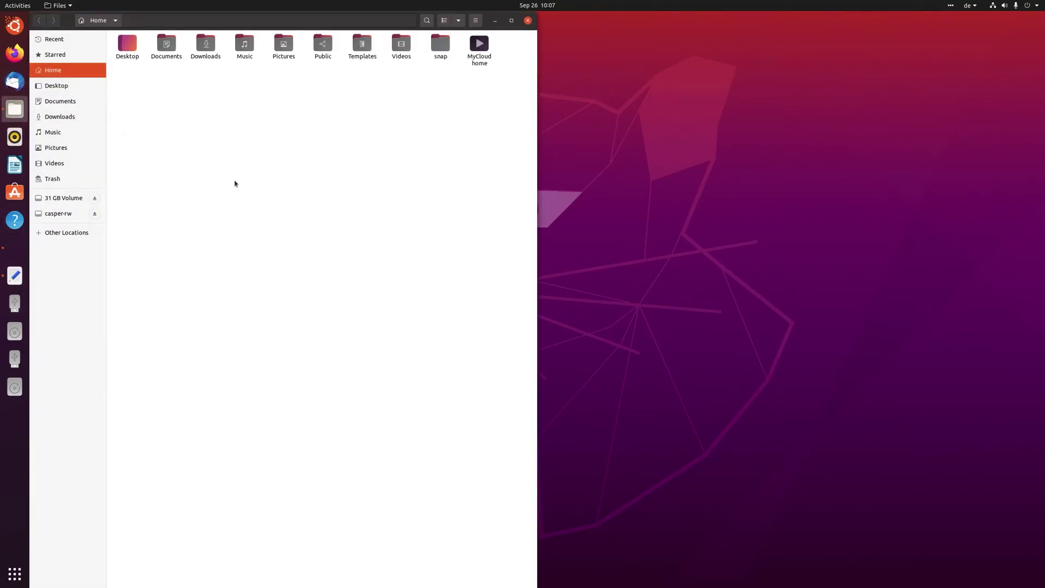
{"action": "left_click", "coordinate": [65, 233]}
{"action": "key", "text": "super+Right"}
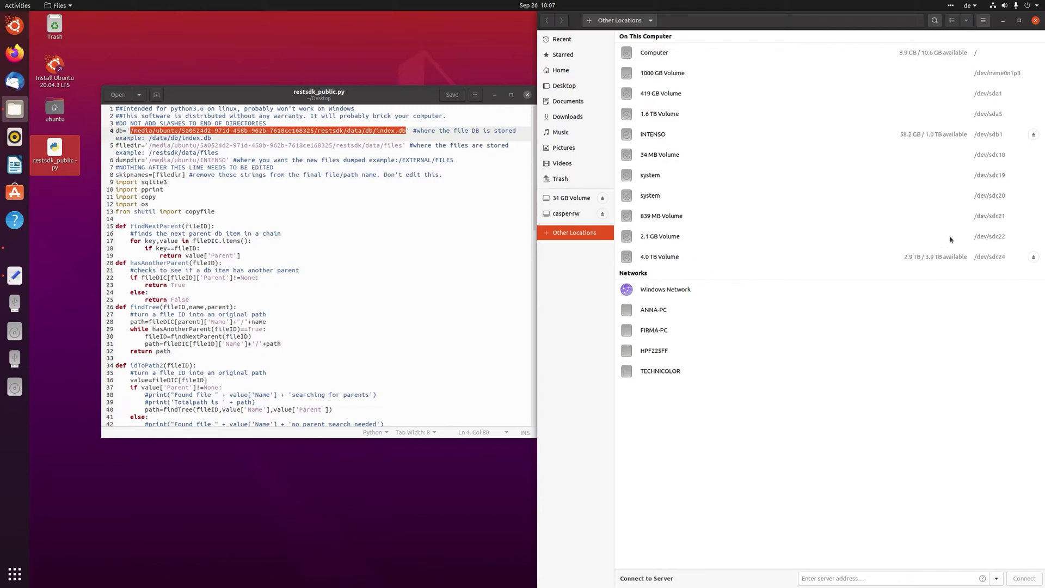
{"action": "left_click", "coordinate": [631, 261]}
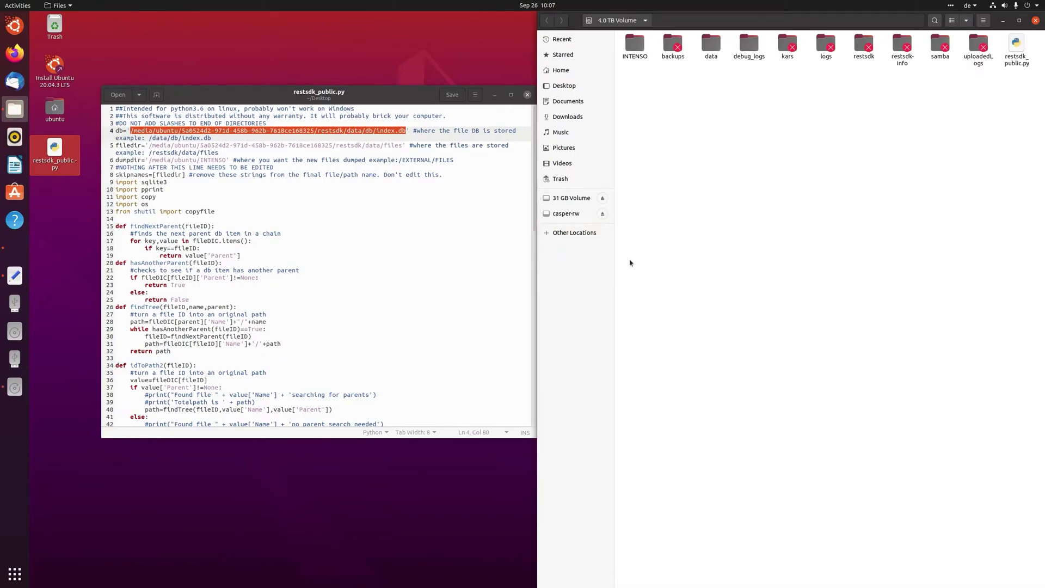
{"action": "double_click", "coordinate": [864, 53]}
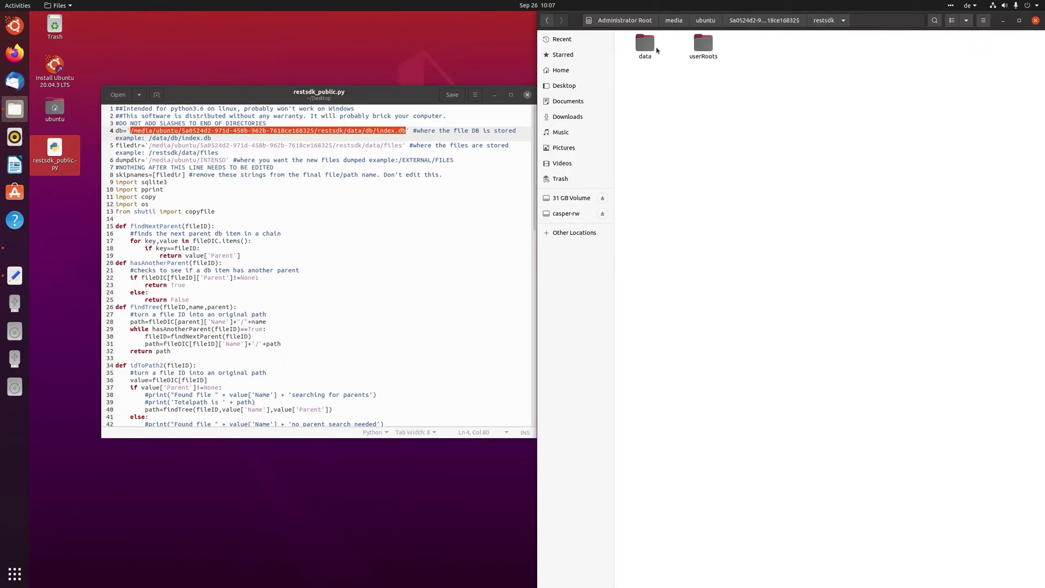
{"action": "double_click", "coordinate": [649, 51]}
{"action": "left_click", "coordinate": [641, 51]}
{"action": "double_click", "coordinate": [641, 50]}
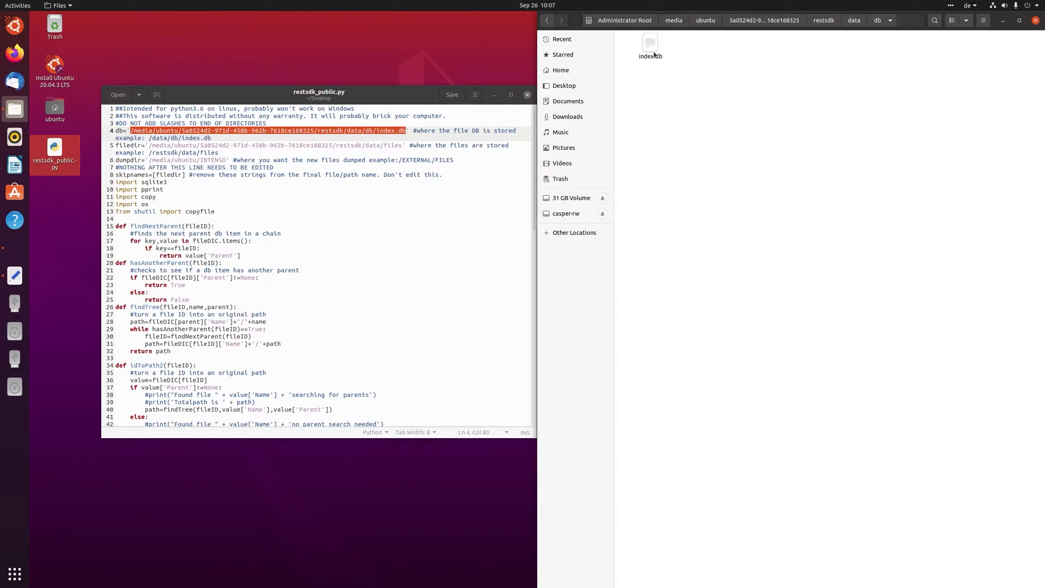
View the properties of index.db, widening the dialog to select its full parent folder path.
{"action": "left_click", "coordinate": [654, 53]}
{"action": "right_click", "coordinate": [658, 50]}
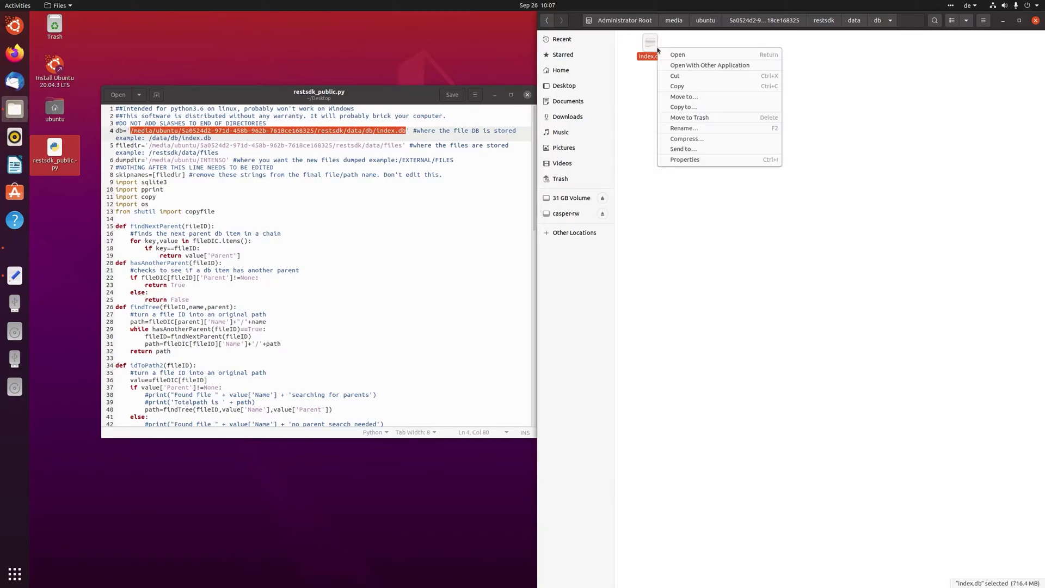
{"action": "left_click", "coordinate": [687, 159]}
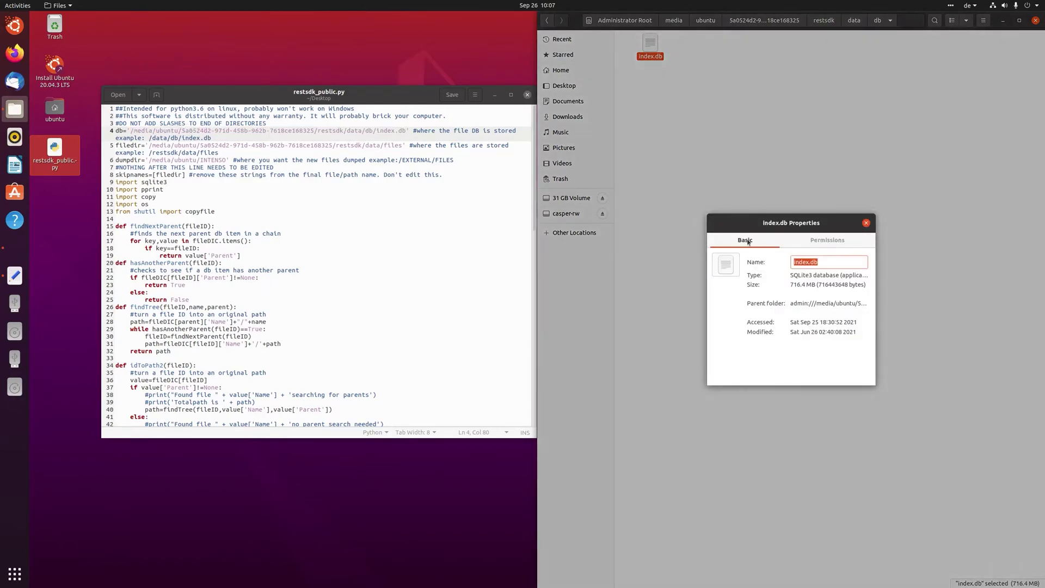
{"action": "left_click_drag", "start_coordinate": [876, 305], "coordinate": [978, 289]}
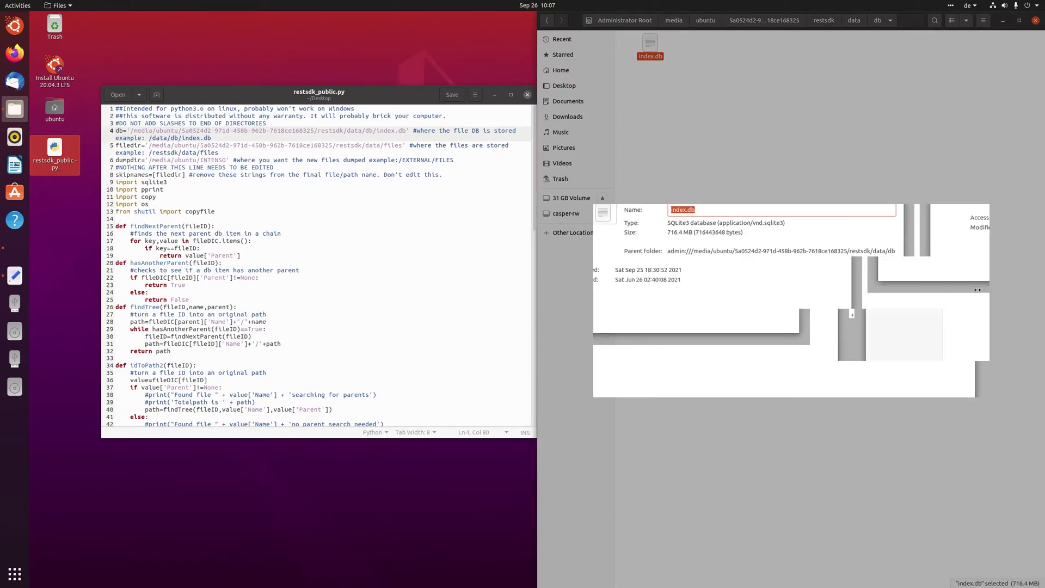
{"action": "left_click_drag", "start_coordinate": [916, 303], "coordinate": [705, 293]}
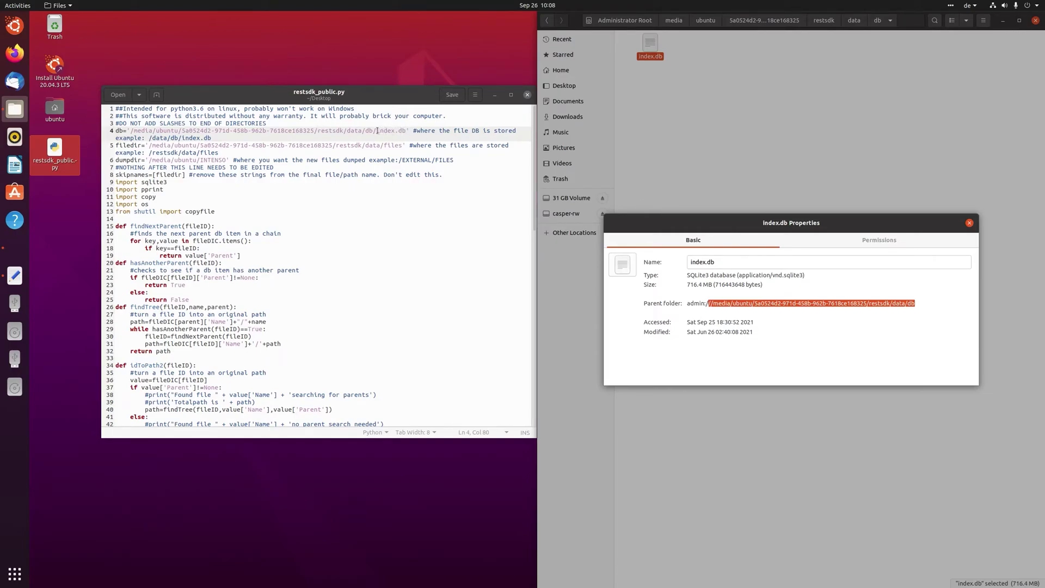
Compare the script's db path and its index.db ending with the parent folder path in the file properties.
{"action": "left_click_drag", "start_coordinate": [375, 131], "coordinate": [406, 131]}
{"action": "key", "text": "alt+Tab"}
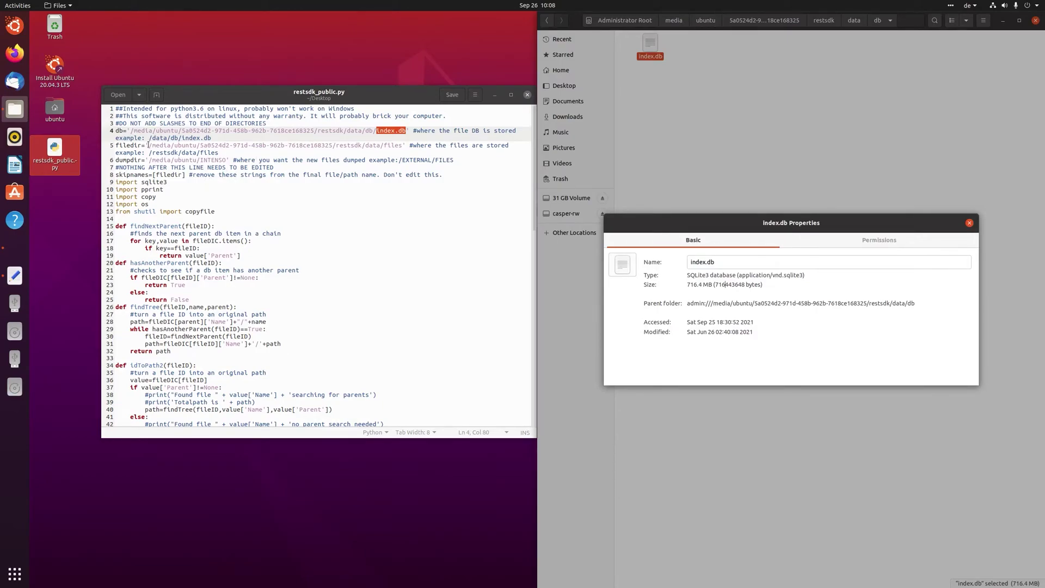
{"action": "left_click_drag", "start_coordinate": [347, 131], "coordinate": [131, 131]}
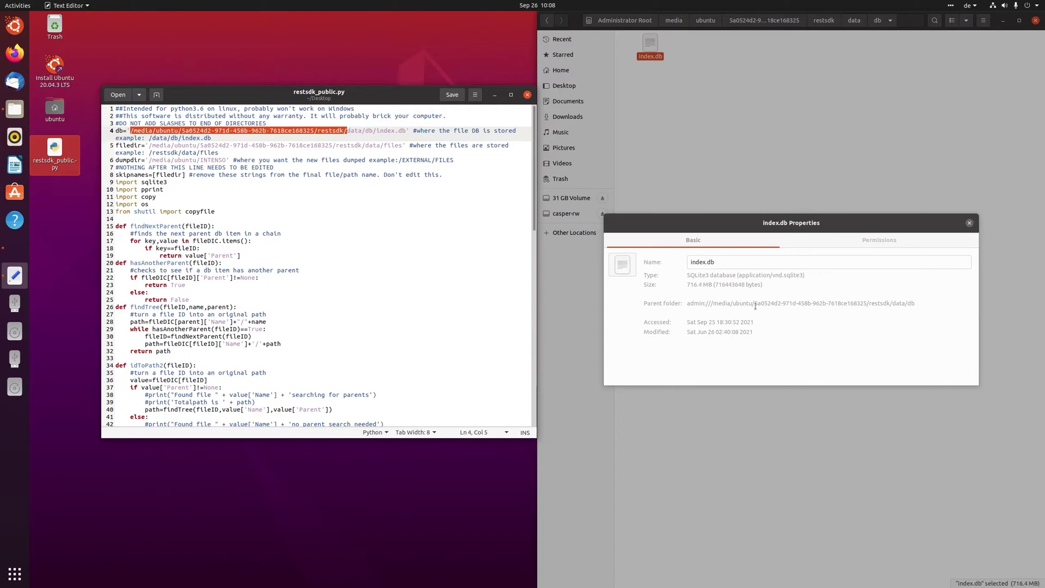
{"action": "left_click", "coordinate": [711, 303]}
{"action": "left_click_drag", "start_coordinate": [712, 303], "coordinate": [916, 302]}
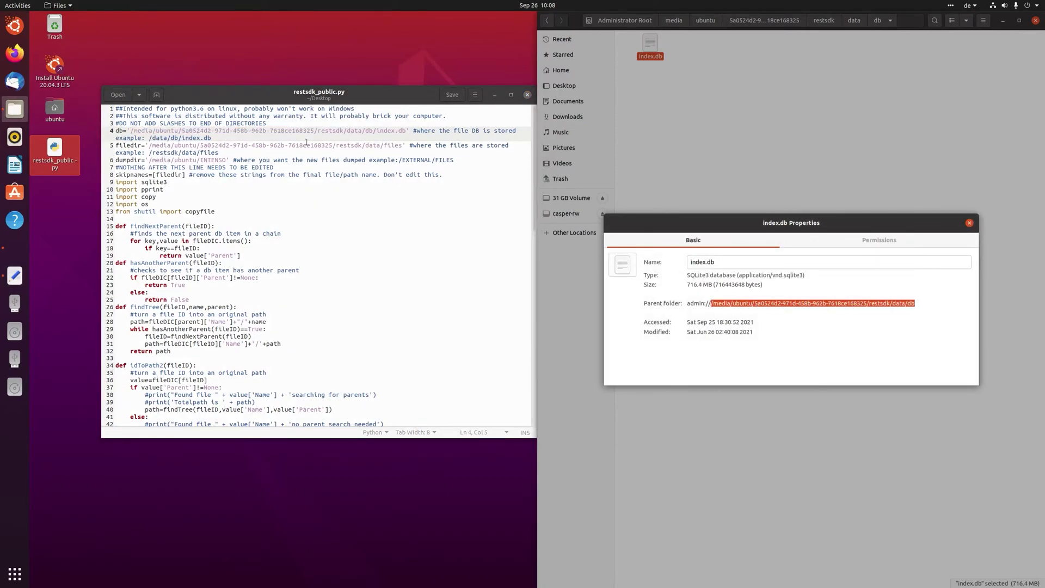
{"action": "left_click_drag", "start_coordinate": [893, 303], "coordinate": [709, 299]}
Examine the example paths /data/db/index.db and /restsdk/data/files in the script's db and filedir comments.
{"action": "left_click_drag", "start_coordinate": [148, 138], "coordinate": [213, 135]}
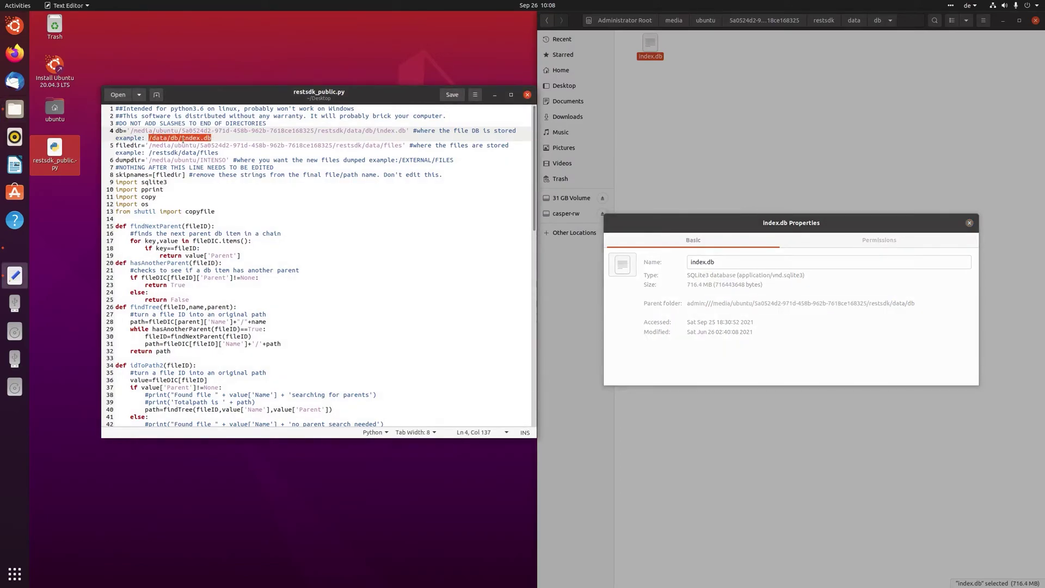
{"action": "left_click_drag", "start_coordinate": [149, 152], "coordinate": [217, 153]}
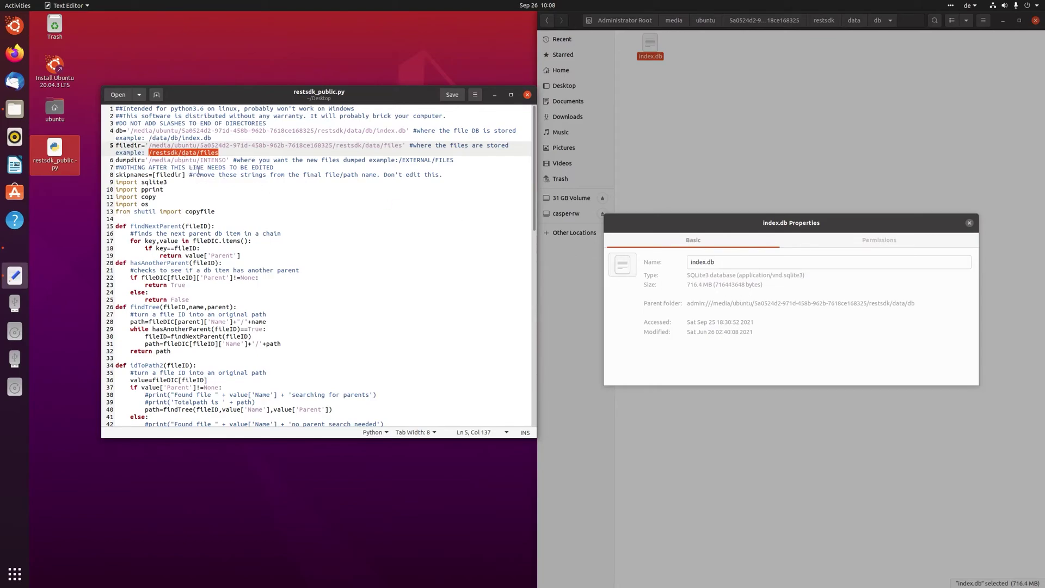
{"action": "left_click", "coordinate": [185, 146]}
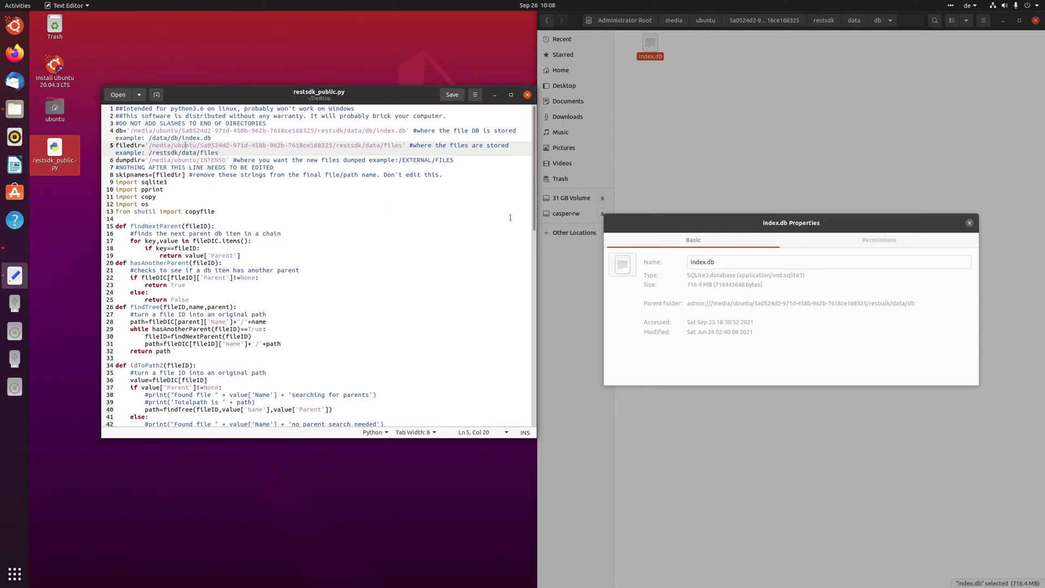
Highlight the admin:// prefix of index.db's parent folder, and select only the path from /media through /restsdk/data/db.
{"action": "left_click", "coordinate": [690, 303]}
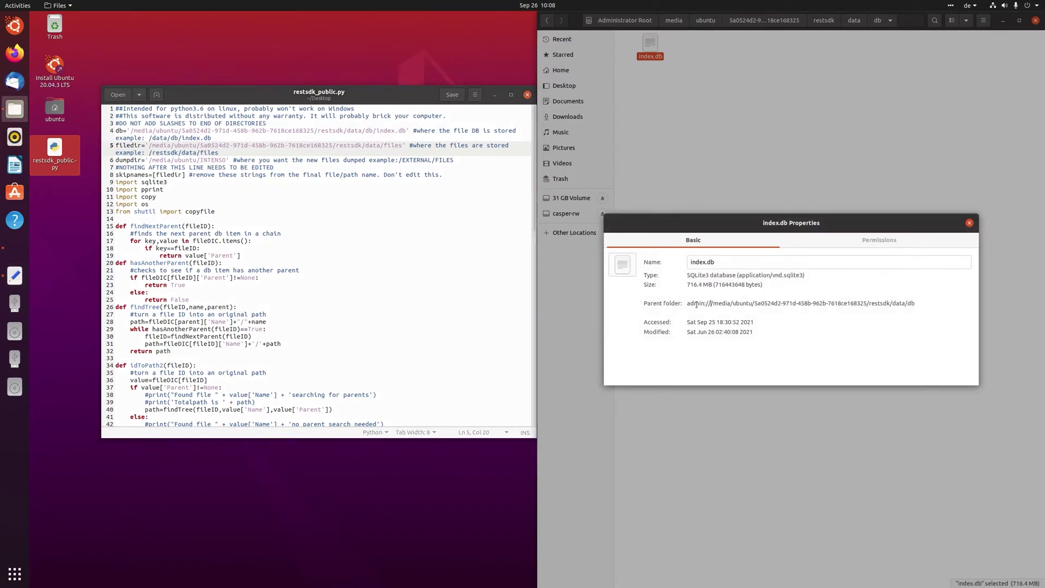
{"action": "left_click_drag", "start_coordinate": [689, 303], "coordinate": [712, 302]}
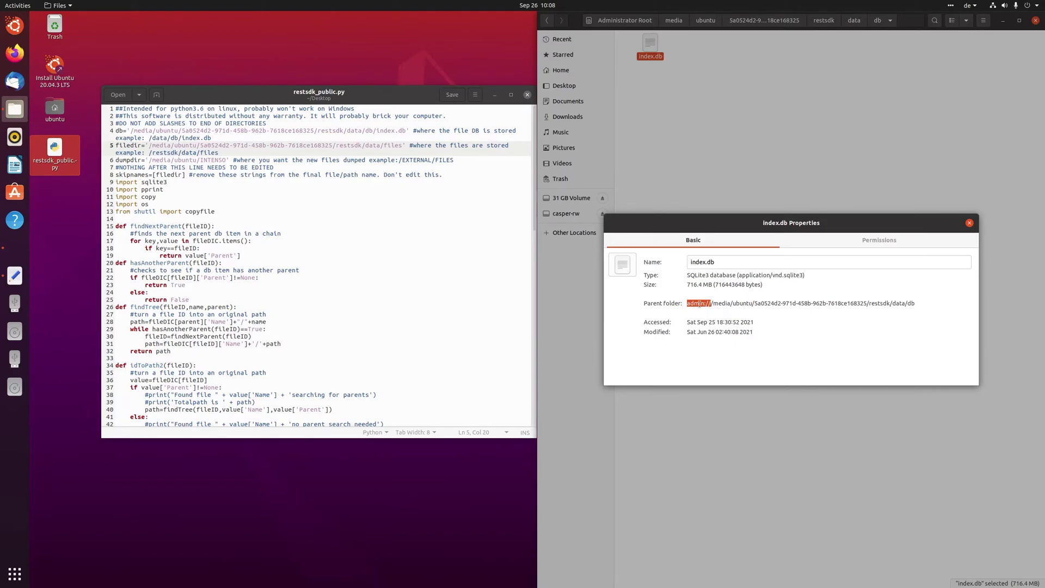
{"action": "left_click", "coordinate": [710, 303]}
{"action": "left_click_drag", "start_coordinate": [710, 302], "coordinate": [928, 302]}
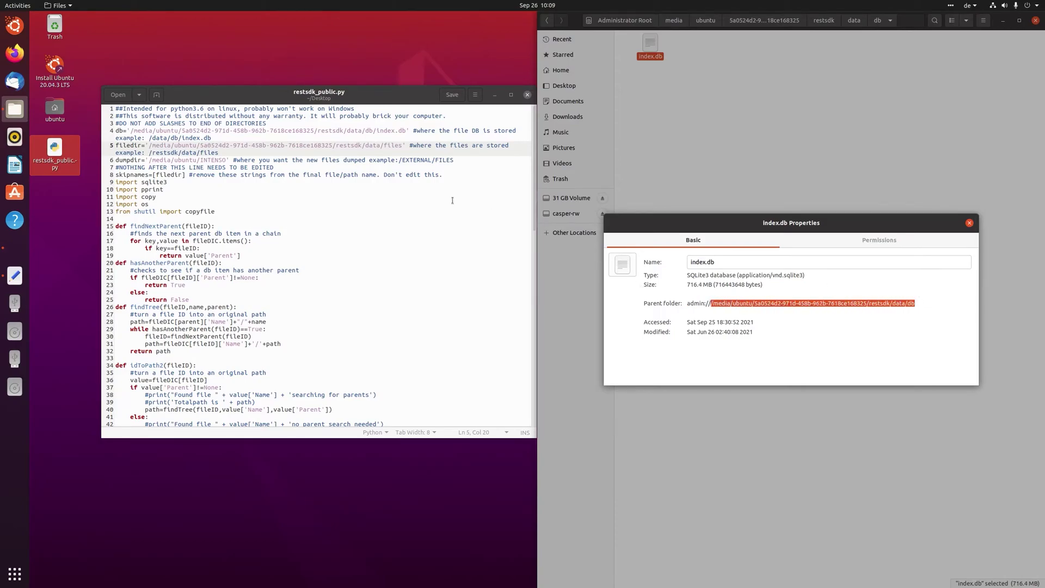
Examine the size and SQLite3 database type of index.db in its properties.
{"action": "left_click_drag", "start_coordinate": [694, 304], "coordinate": [869, 297]}
{"action": "double_click", "coordinate": [863, 283]}
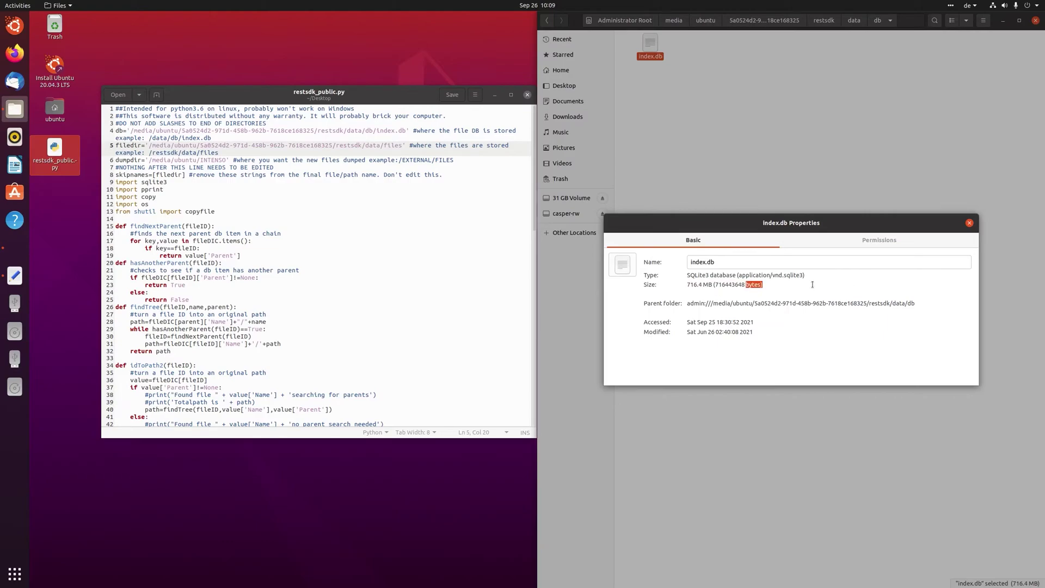
{"action": "left_click_drag", "start_coordinate": [805, 275], "coordinate": [644, 267]}
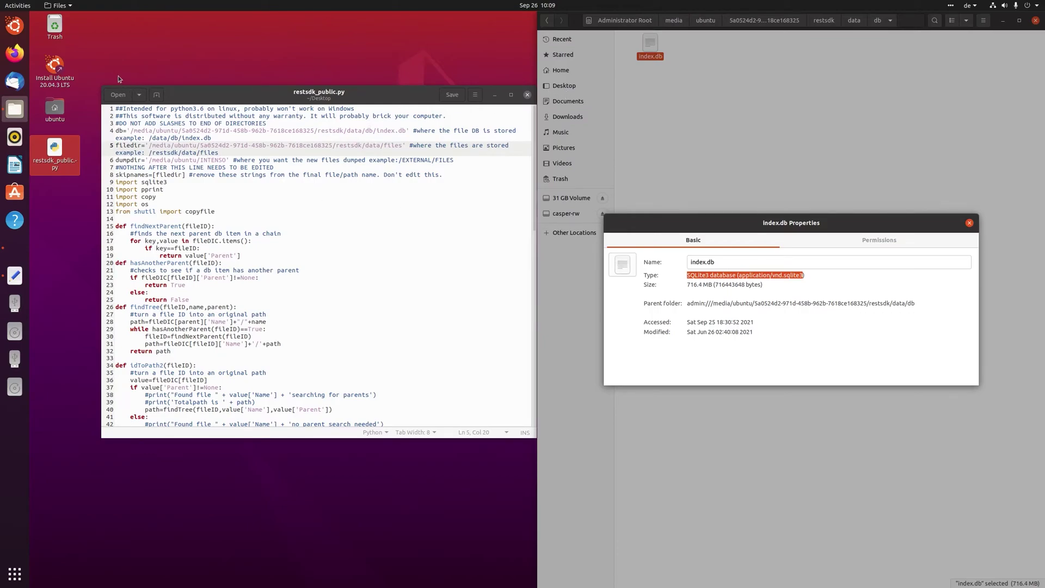
Highlight the dumpdir path in the script, and close the index.db properties.
{"action": "left_click_drag", "start_coordinate": [147, 159], "coordinate": [227, 160]}
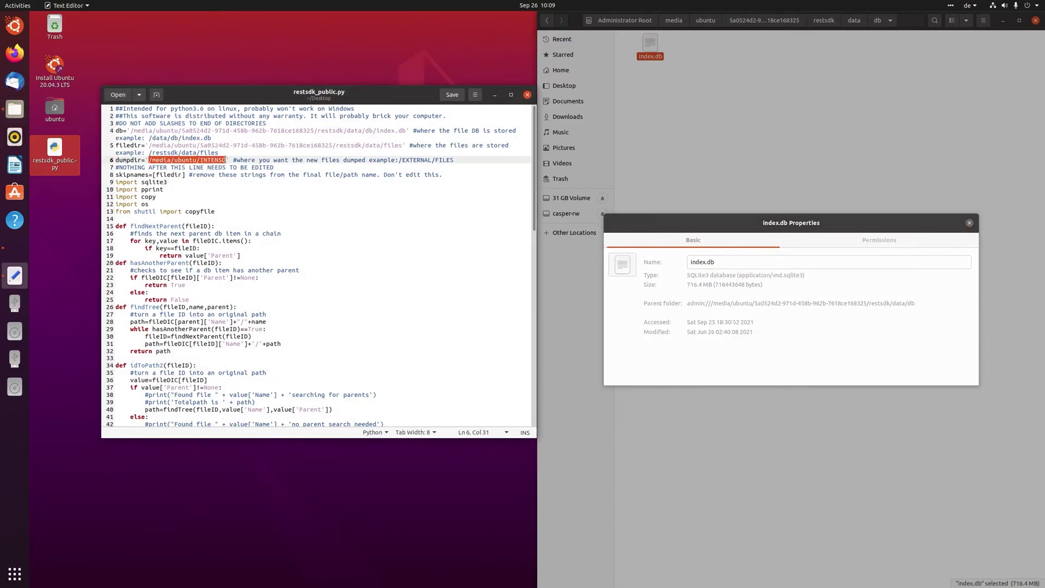
{"action": "left_click", "coordinate": [683, 72]}
{"action": "left_click", "coordinate": [970, 223]}
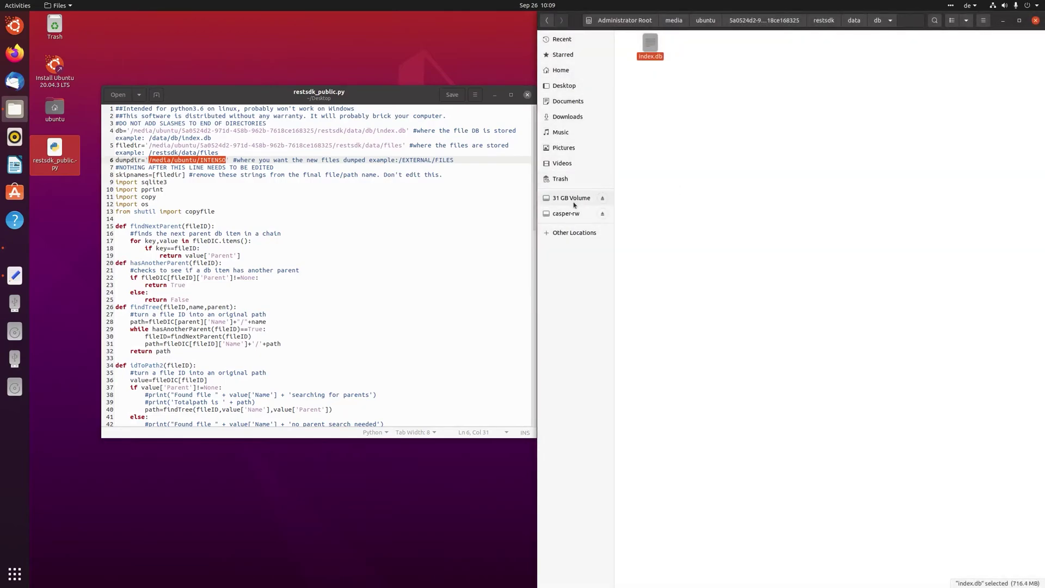
Open the INTENSO drive from the other locations and select the parent folder path in its Installer folder's properties.
{"action": "left_click", "coordinate": [576, 234]}
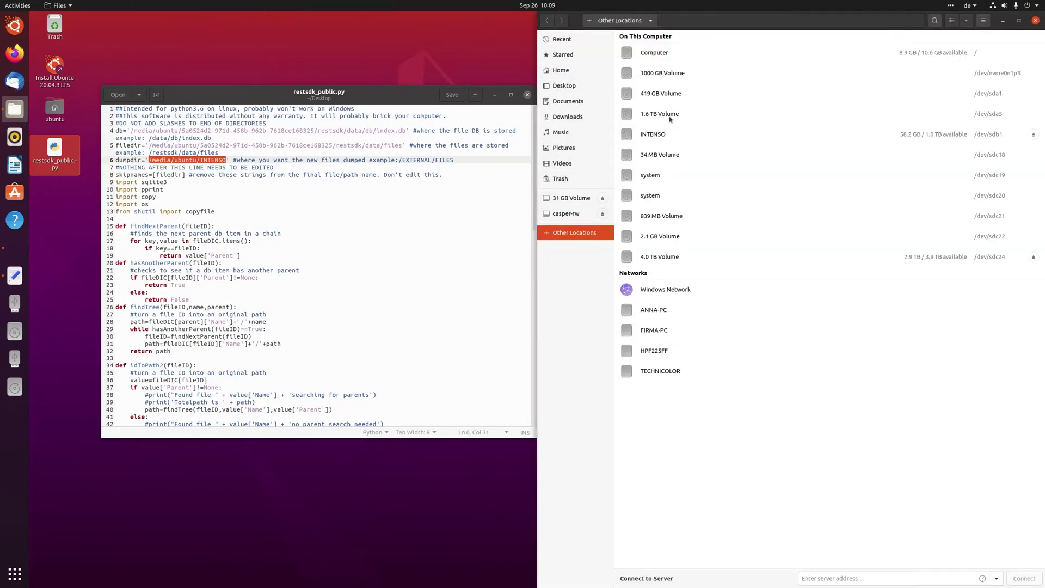
{"action": "left_click", "coordinate": [665, 136]}
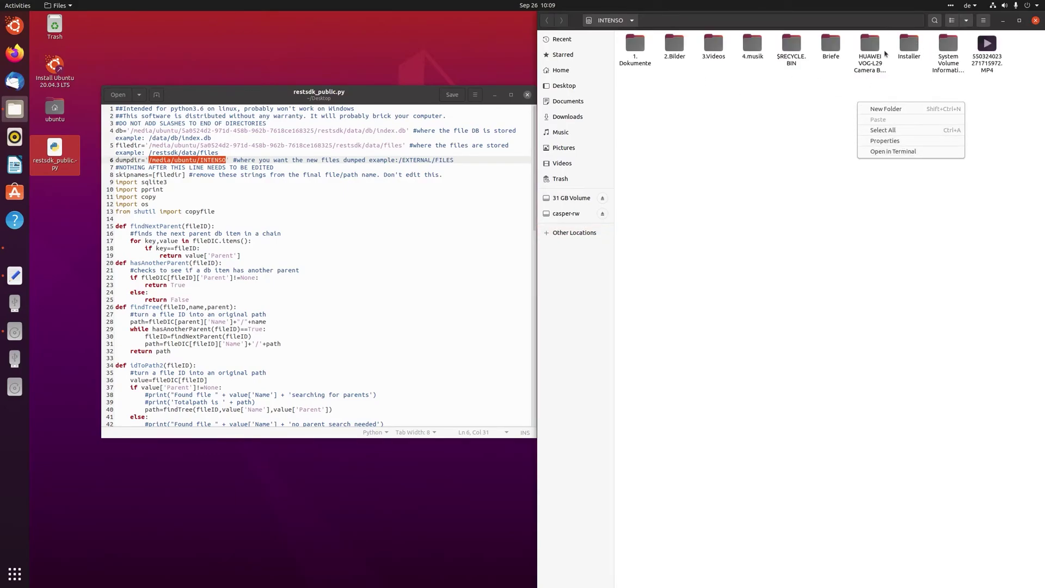
{"action": "left_click", "coordinate": [796, 104]}
{"action": "right_click", "coordinate": [796, 104]}
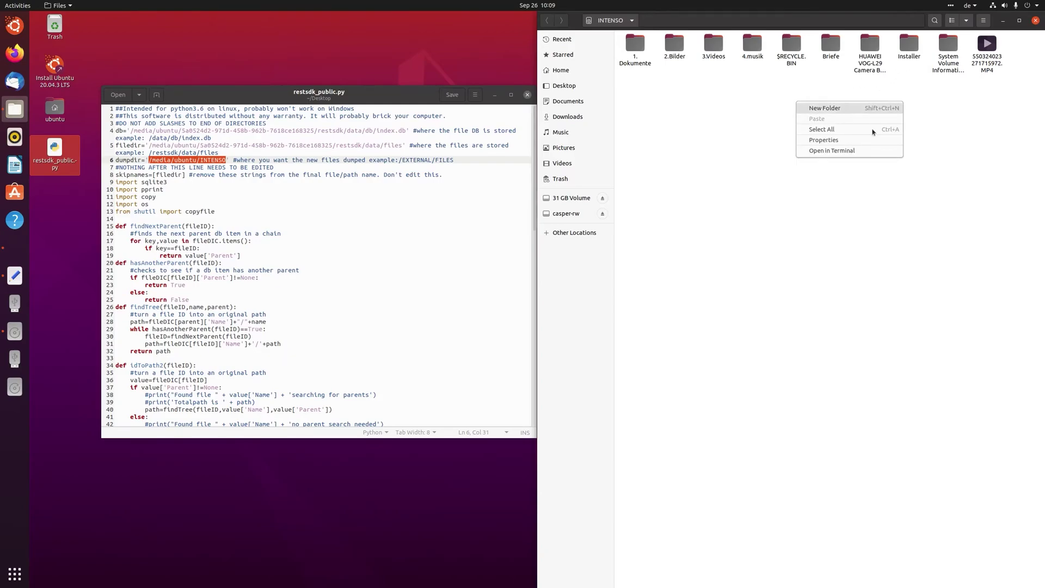
{"action": "left_click", "coordinate": [906, 46]}
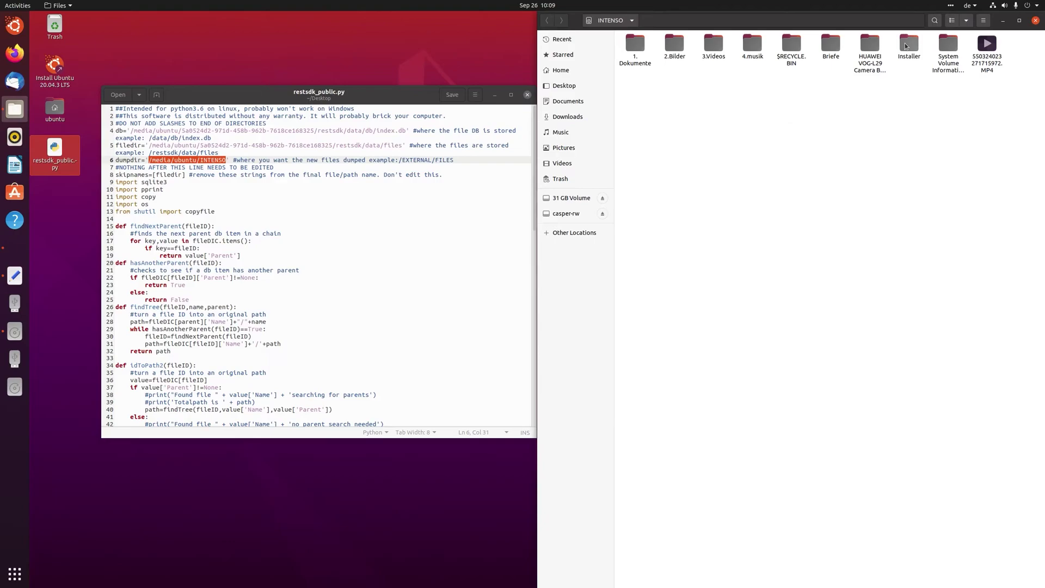
{"action": "right_click", "coordinate": [906, 46]}
{"action": "left_click", "coordinate": [792, 196]}
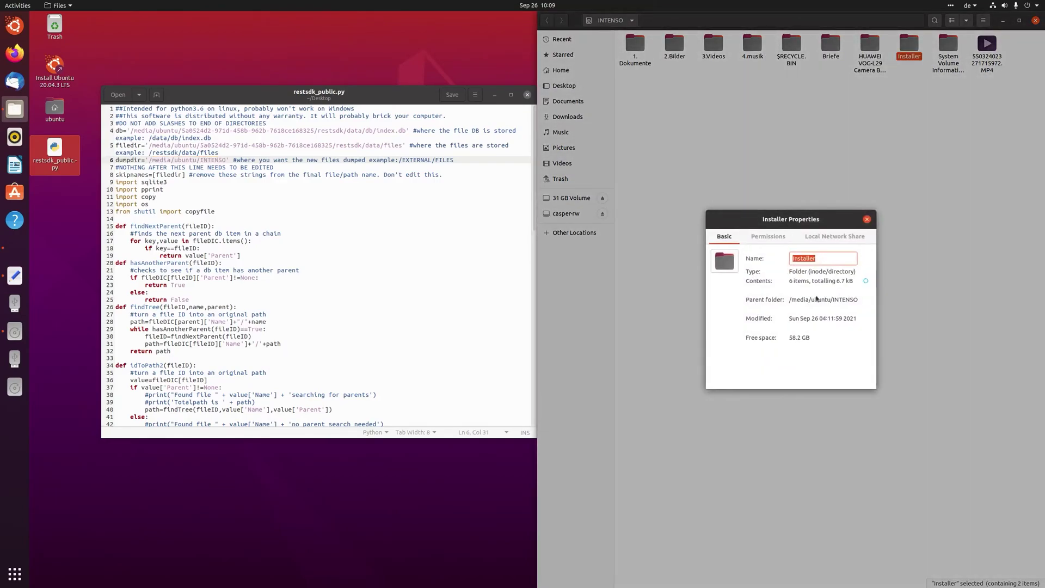
{"action": "left_click_drag", "start_coordinate": [788, 304], "coordinate": [858, 305]}
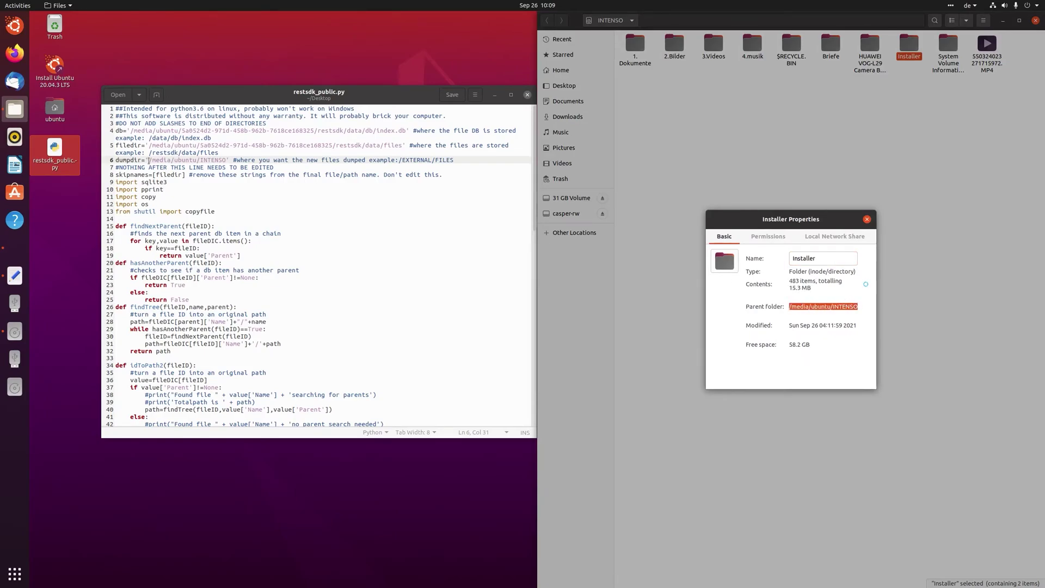
Check the script's dumpdir path against that parent folder, including its leading slash and its ending without a slash.
{"action": "left_click_drag", "start_coordinate": [150, 161], "coordinate": [226, 159]}
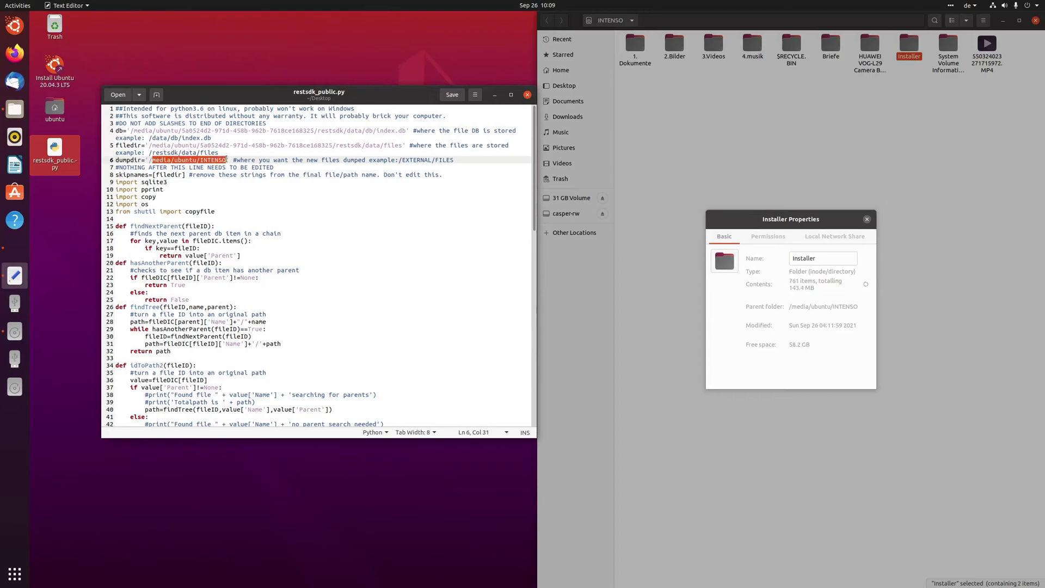
{"action": "left_click", "coordinate": [149, 160]}
{"action": "key", "text": "shift+Right"}
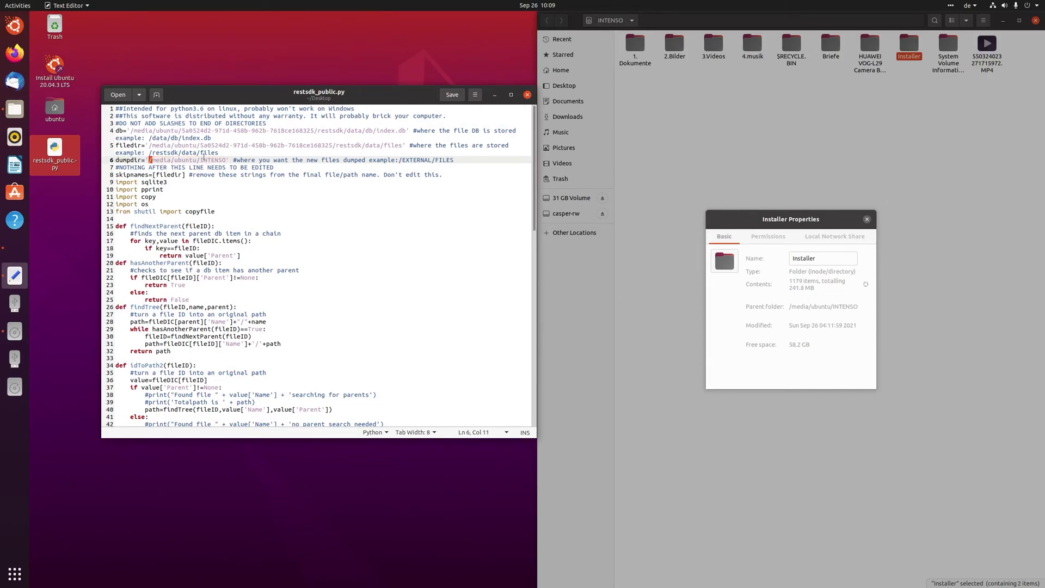
{"action": "left_click", "coordinate": [228, 160]}
{"action": "key", "text": "shift+Right"}
{"action": "left_click", "coordinate": [227, 159]}
{"action": "left_click_drag", "start_coordinate": [332, 145], "coordinate": [288, 145]}
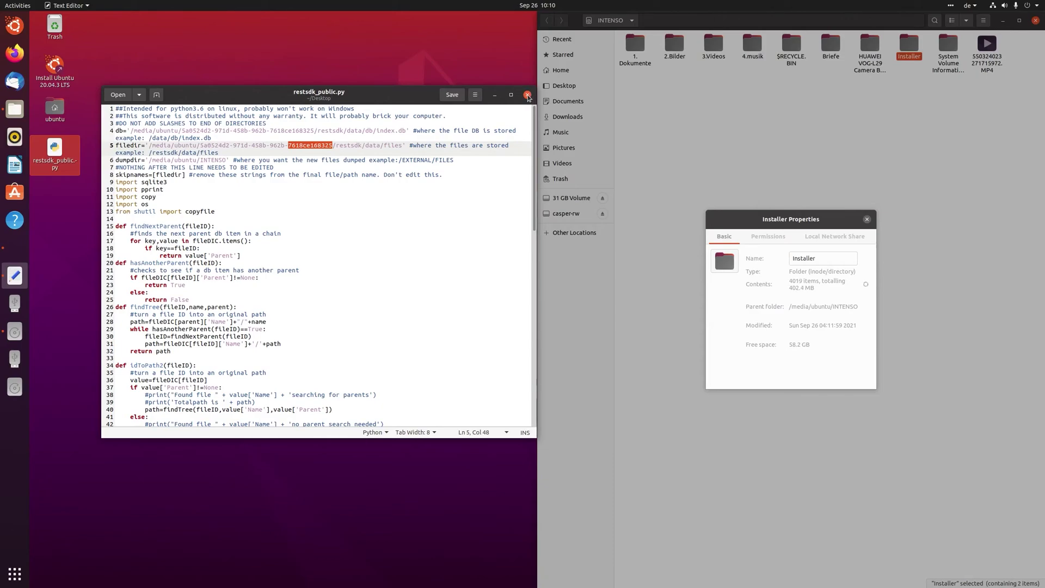
Close the script and start a root shell with sudo -i in a terminal opened from the desktop.
{"action": "left_click", "coordinate": [527, 95]}
{"action": "right_click", "coordinate": [162, 157]}
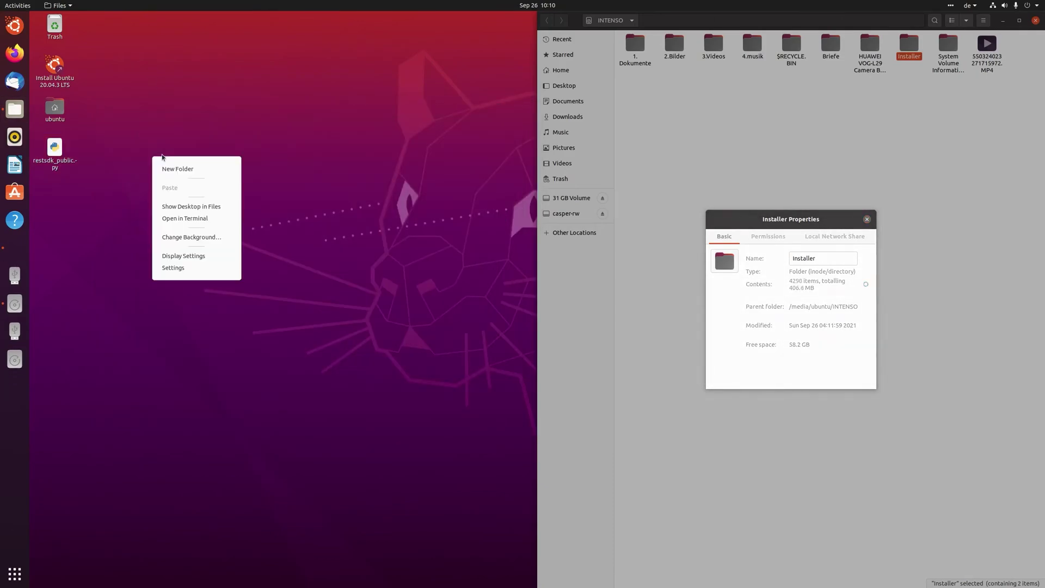
{"action": "left_click", "coordinate": [200, 219]}
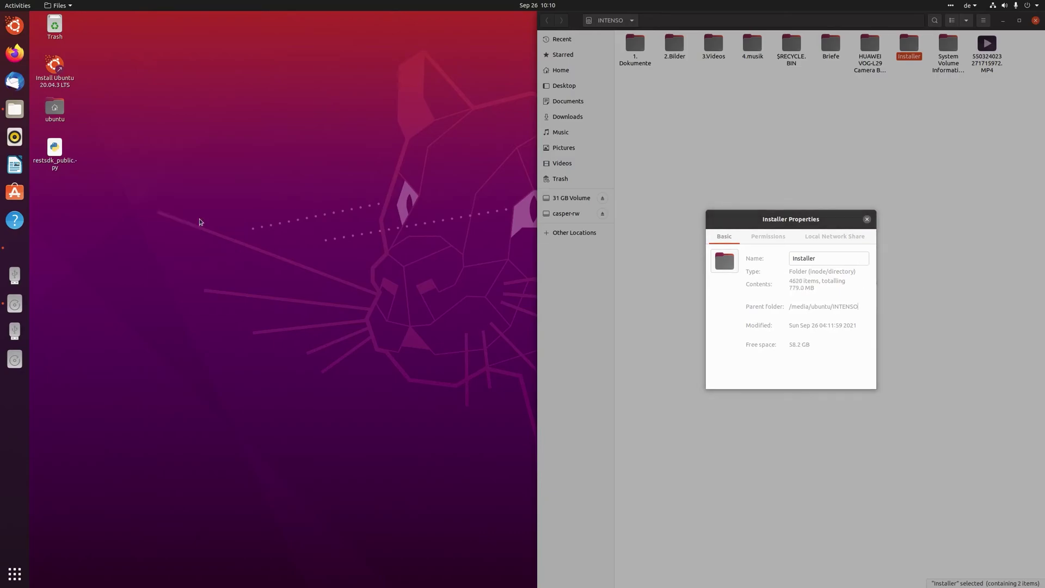
{"action": "type", "text": "sudo"}
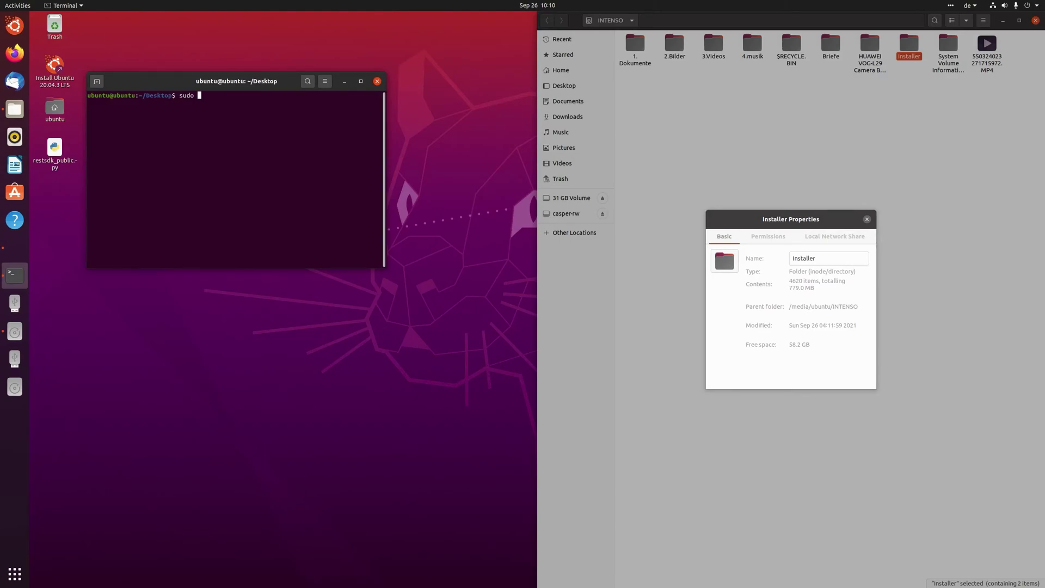
{"action": "type", "text": "-i"}
{"action": "key", "text": "Return"}
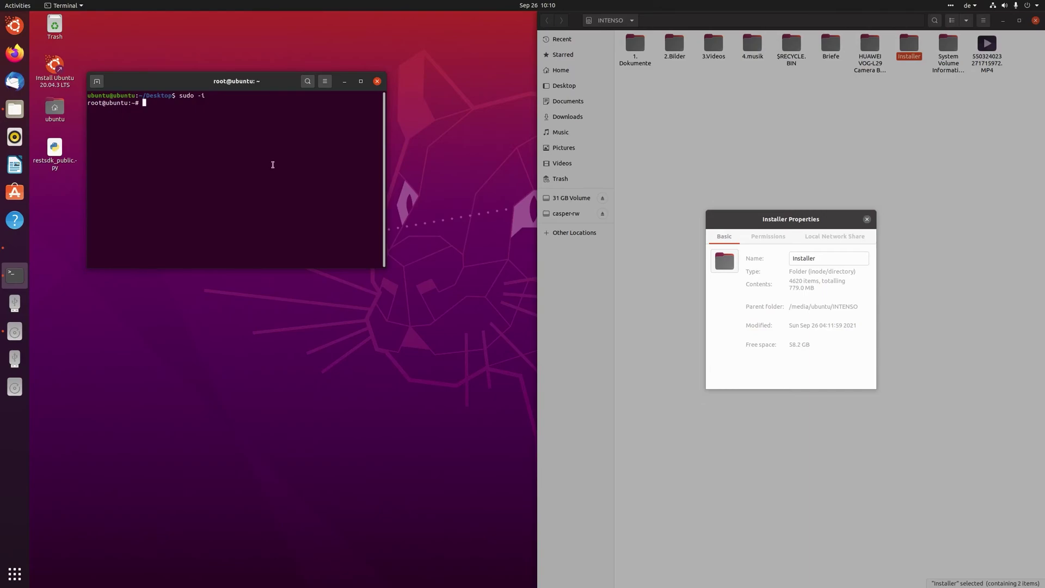
View the properties of restsdk_public.py, select its parent folder path, and return to the terminal.
{"action": "right_click", "coordinate": [39, 168]}
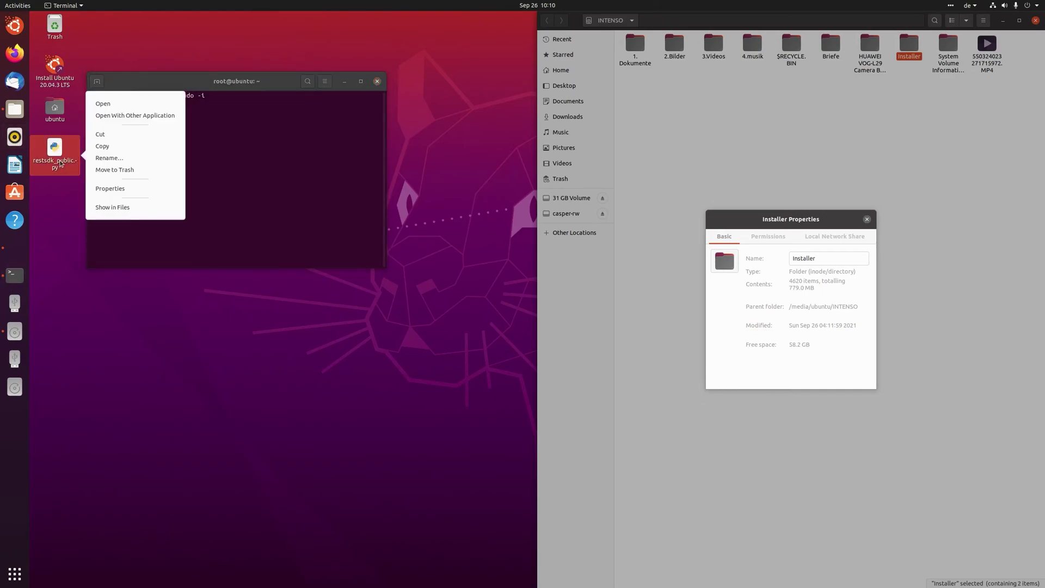
{"action": "left_click", "coordinate": [110, 188]}
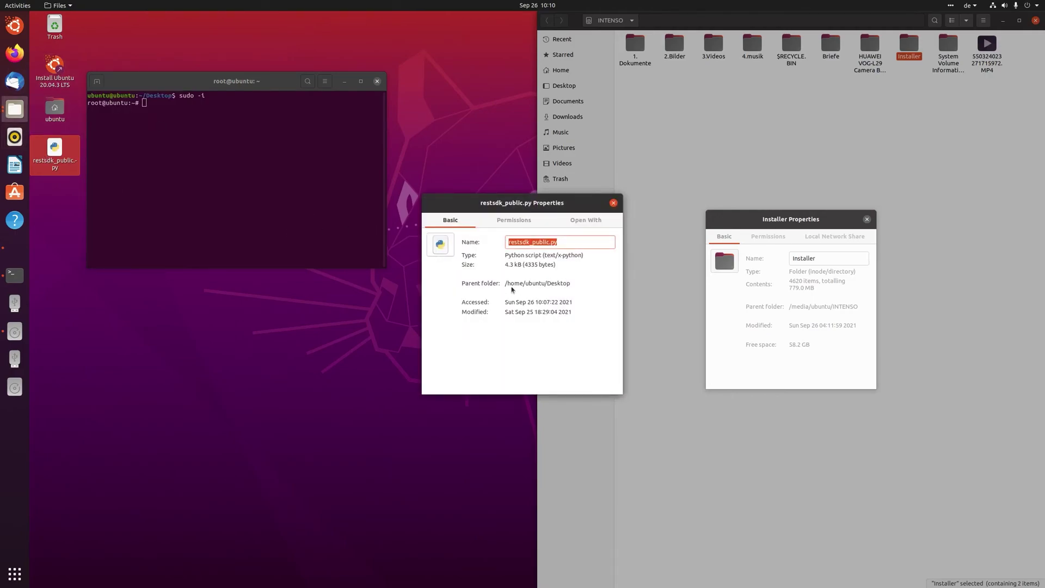
{"action": "left_click_drag", "start_coordinate": [573, 285], "coordinate": [411, 221]}
{"action": "key", "text": "super+c"}
{"action": "left_click", "coordinate": [190, 100]}
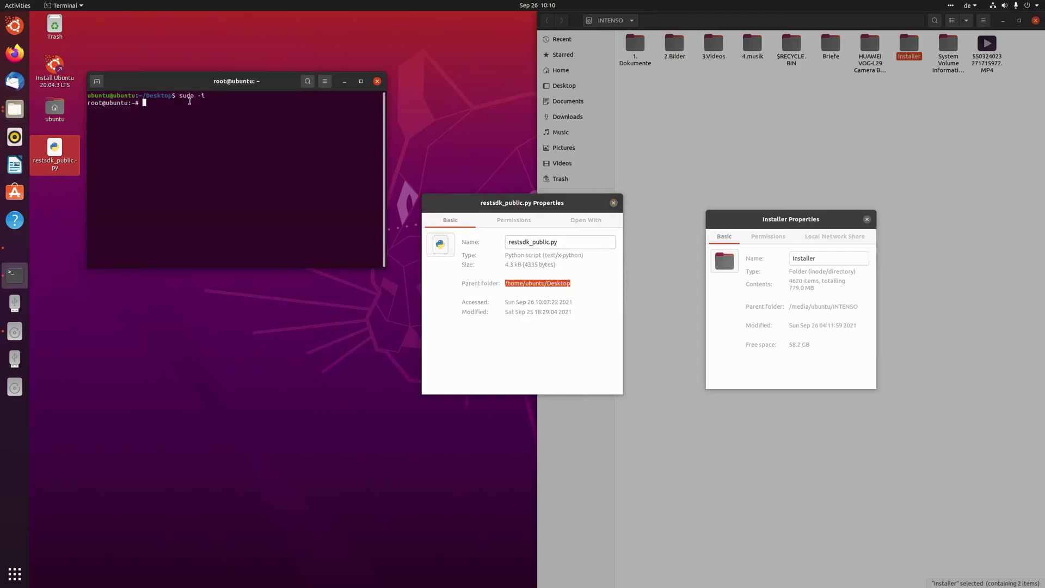
Begin a python command in the root terminal, and copy the script's parent folder path /home/ubuntu/Desktop directly after it.
{"action": "type", "text": "python"}
{"action": "right_click", "coordinate": [567, 299]}
{"action": "left_click", "coordinate": [577, 300]}
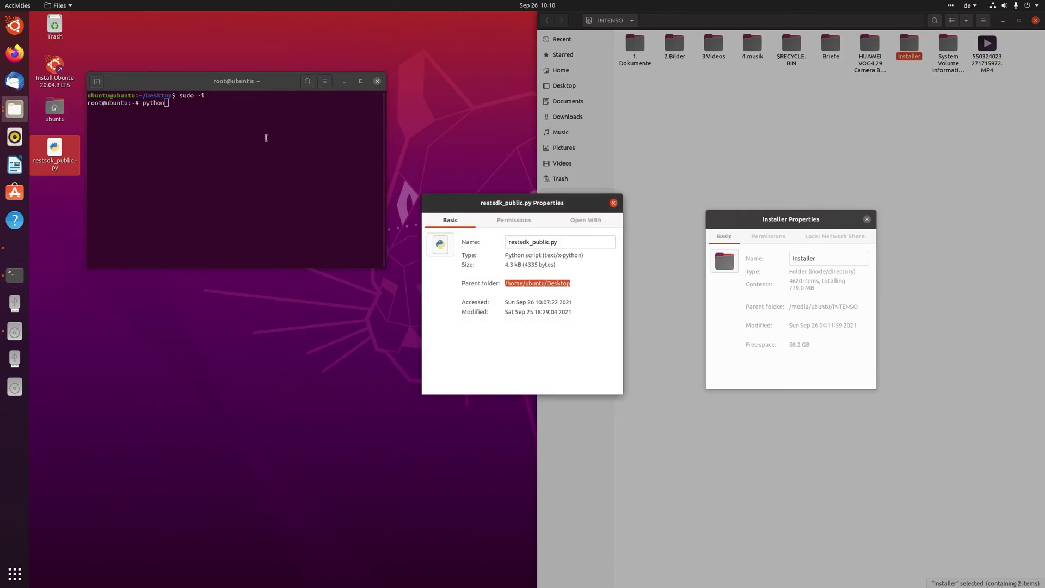
{"action": "right_click", "coordinate": [178, 104]}
{"action": "left_click", "coordinate": [208, 136]}
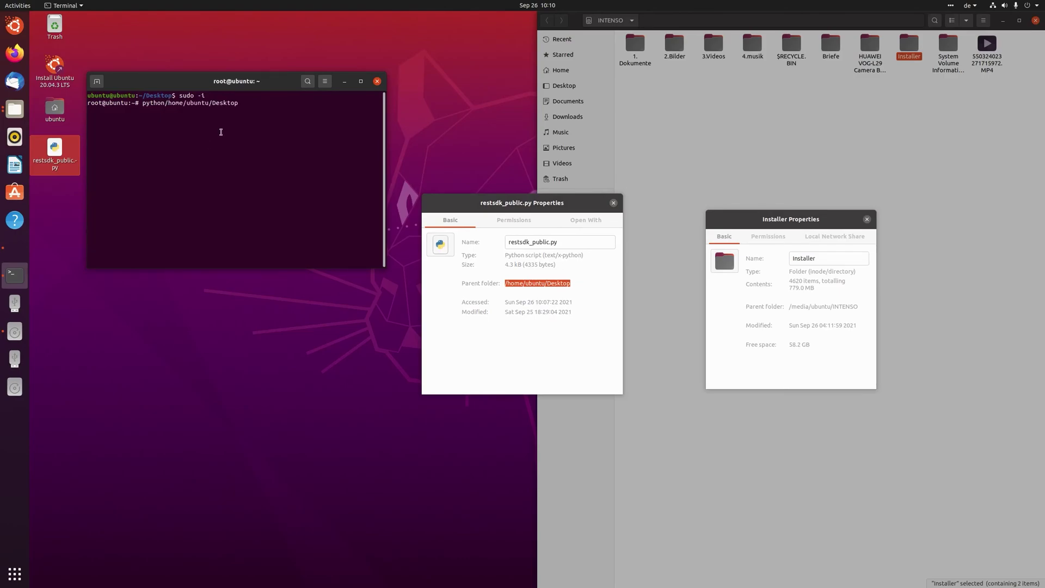
Erase the pasted path and rewrite the command as python3 /home/ubuntu/Desktop.
{"action": "left_click_drag", "start_coordinate": [268, 103], "coordinate": [166, 103]}
{"action": "key", "text": "super+c"}
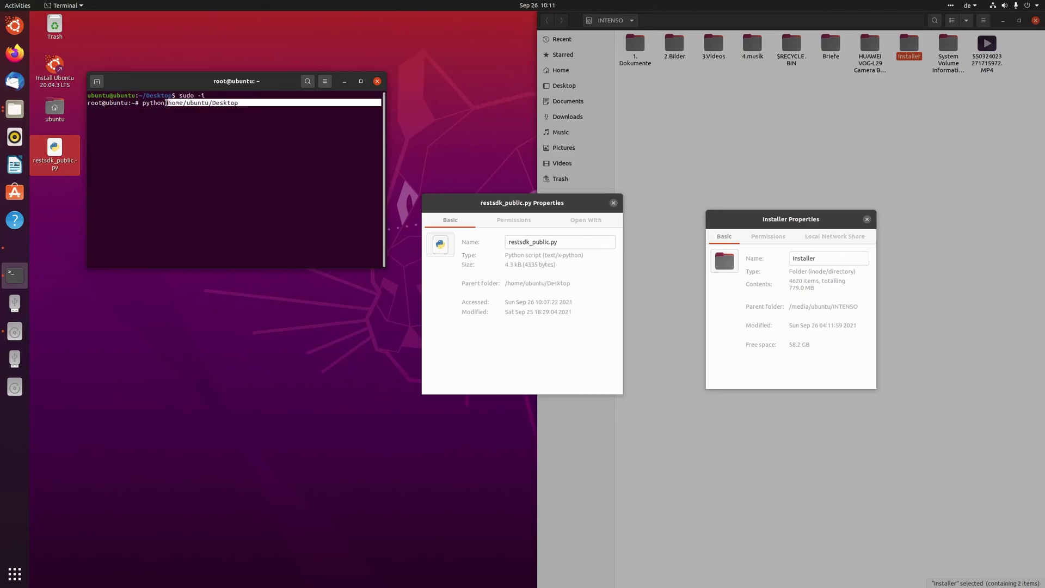
{"action": "key", "text": "BackSpace"}
{"action": "key", "text": "BackSpace"}
{"action": "key", "text": "BackSpace"}
{"action": "key", "text": "BackSpace"}
{"action": "key", "text": "BackSpace"}
{"action": "key", "text": "BackSpace"}
{"action": "key", "text": "BackSpace"}
{"action": "key", "text": "BackSpace"}
{"action": "key", "text": "BackSpace"}
{"action": "key", "text": "BackSpace"}
{"action": "key", "text": "BackSpace"}
{"action": "key", "text": "BackSpace"}
{"action": "key", "text": "BackSpace"}
{"action": "key", "text": "BackSpace"}
{"action": "key", "text": "BackSpace"}
{"action": "key", "text": "BackSpace"}
{"action": "key", "text": "BackSpace"}
{"action": "key", "text": "BackSpace"}
{"action": "key", "text": "BackSpace"}
{"action": "key", "text": "BackSpace"}
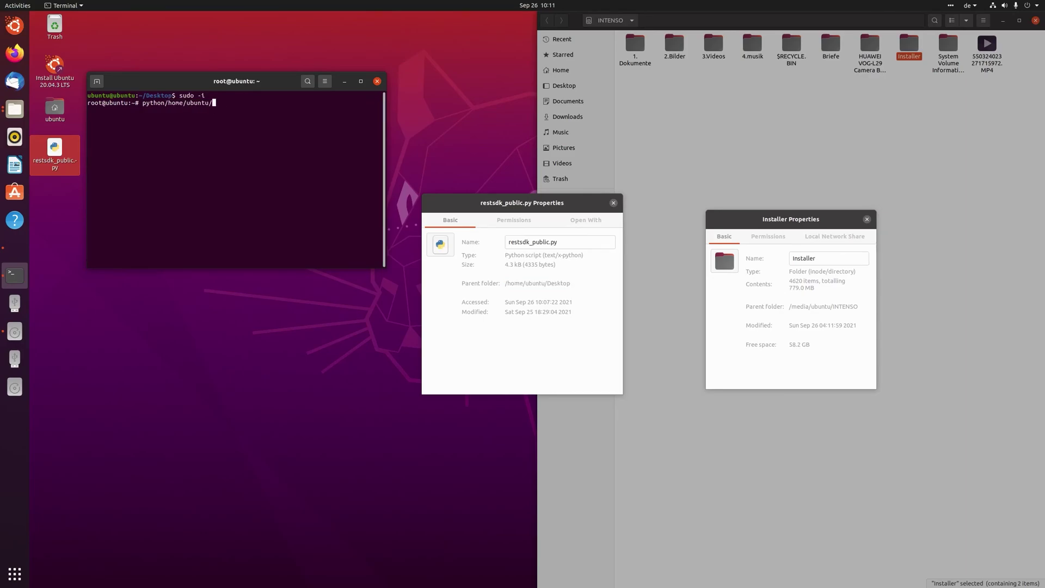
{"action": "key", "text": "BackSpace"}
{"action": "type", "text": "n3"}
{"action": "right_click", "coordinate": [196, 100]}
{"action": "left_click", "coordinate": [217, 125]}
Append /restsdk_public.py to the path in the python3 command.
{"action": "type", "text": "/"}
{"action": "type", "text": "restsdk_publi"}
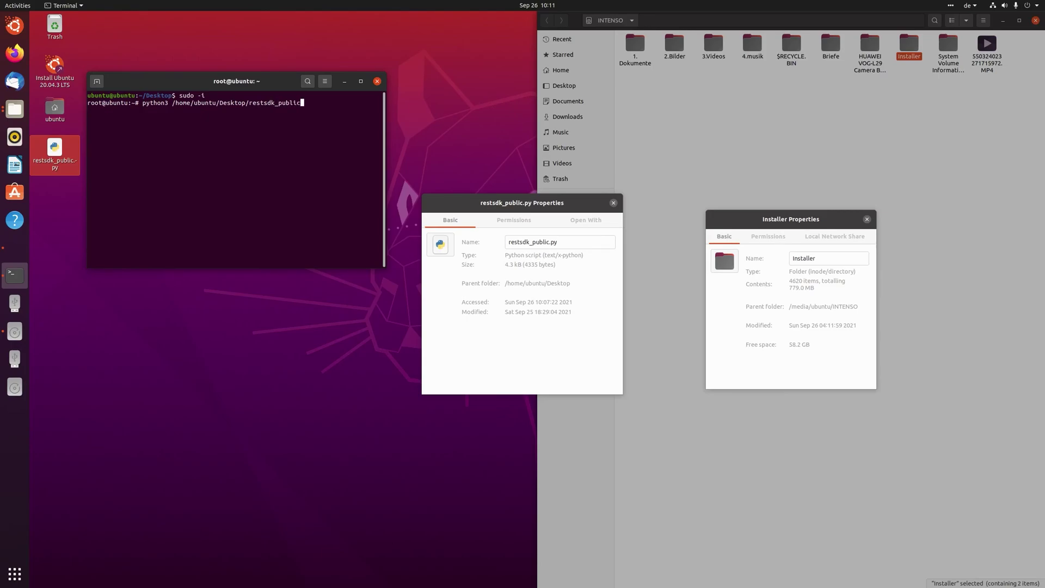
{"action": "type", "text": "c.py"}
{"action": "left_click_drag", "start_coordinate": [107, 117], "coordinate": [336, 246]}
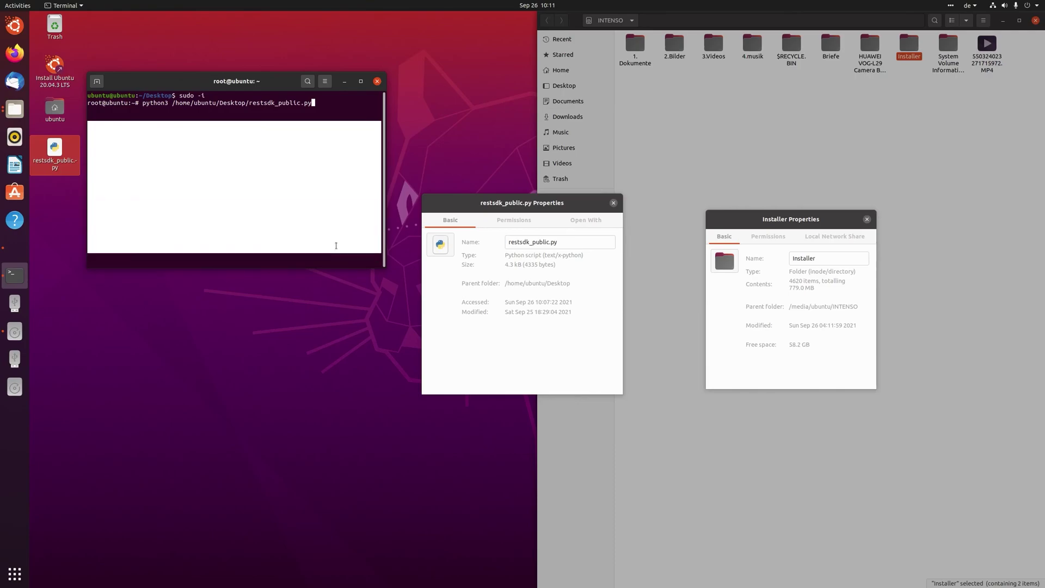
{"action": "left_click", "coordinate": [125, 196]}
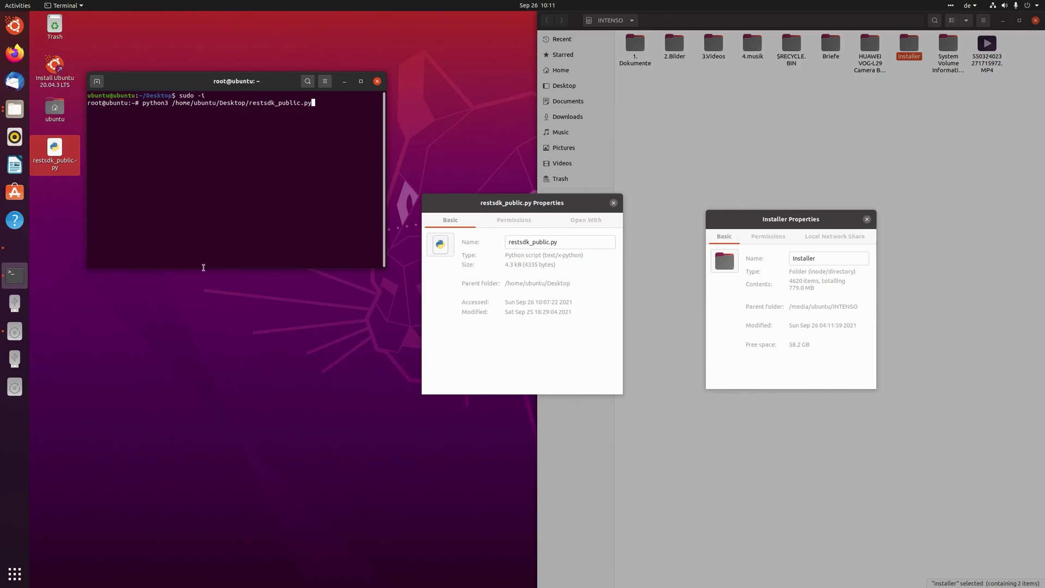
{"action": "left_click_drag", "start_coordinate": [90, 238], "coordinate": [304, 271]}
Close the terminal without running the command, and close the restsdk_public.py and Installer properties.
{"action": "left_click", "coordinate": [378, 82]}
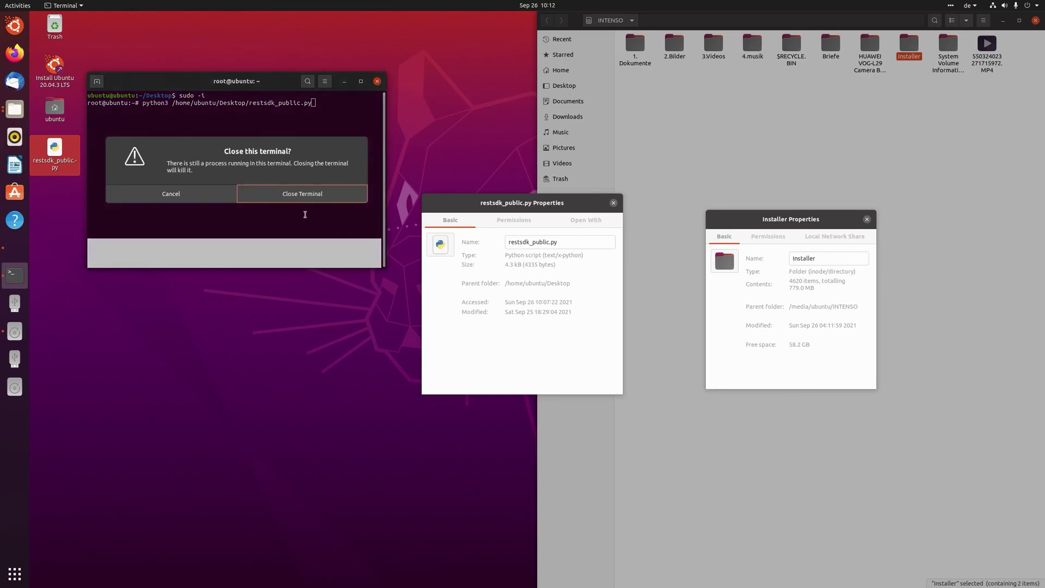
{"action": "left_click", "coordinate": [328, 196]}
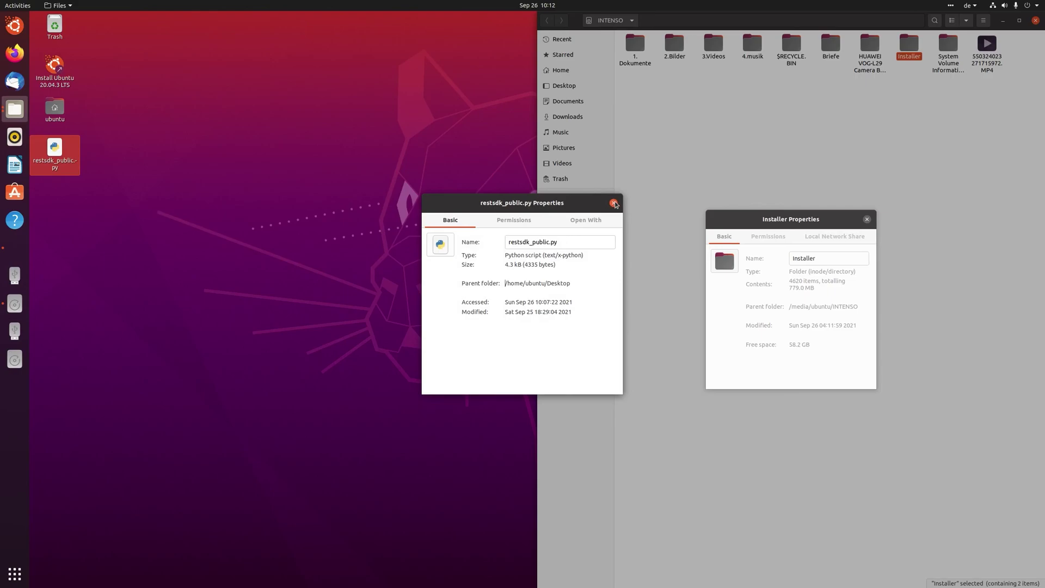
{"action": "left_click", "coordinate": [614, 203]}
{"action": "left_click", "coordinate": [867, 219]}
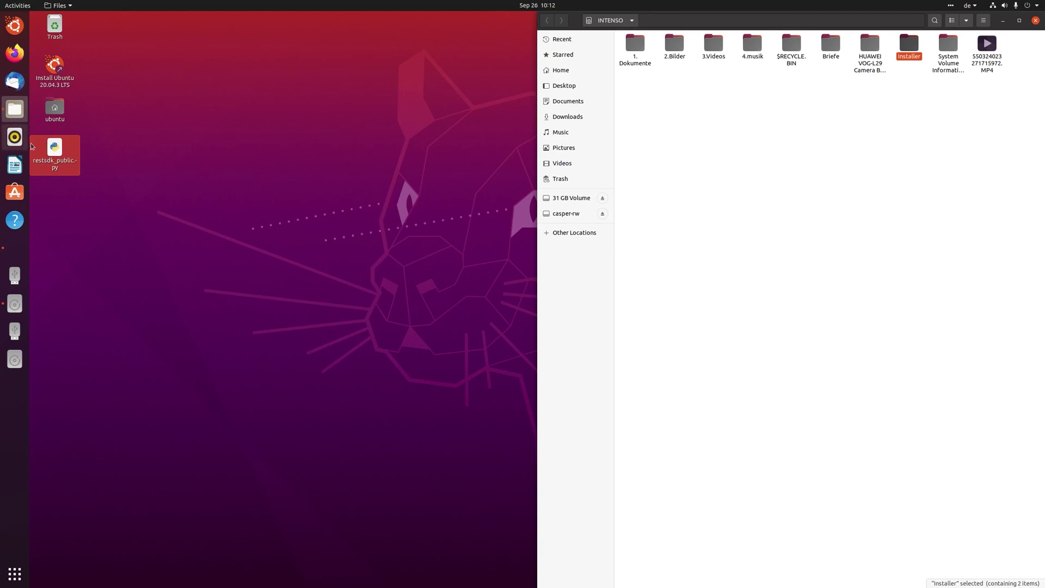
{"action": "left_click", "coordinate": [4, 245]}
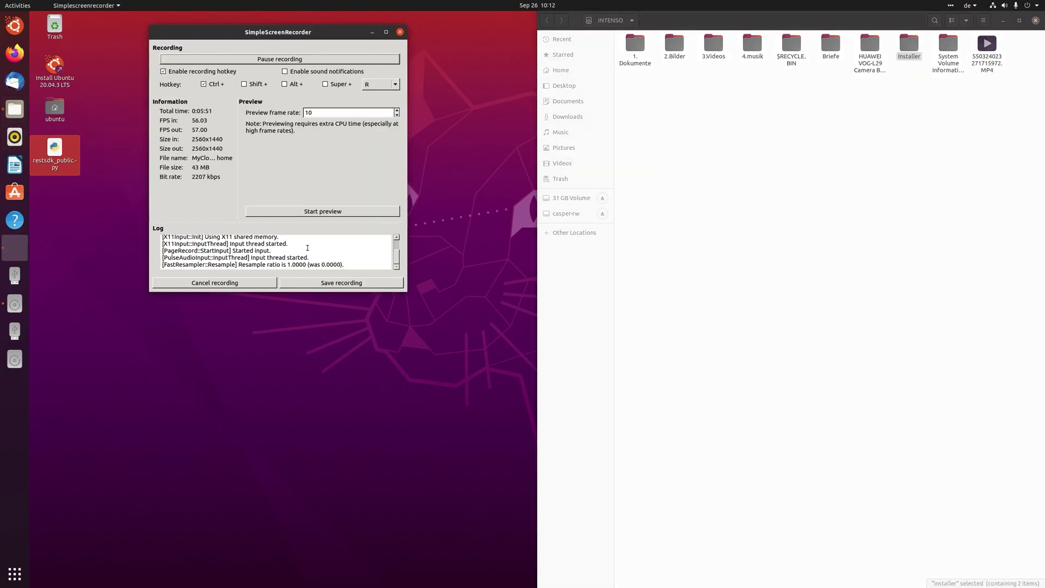